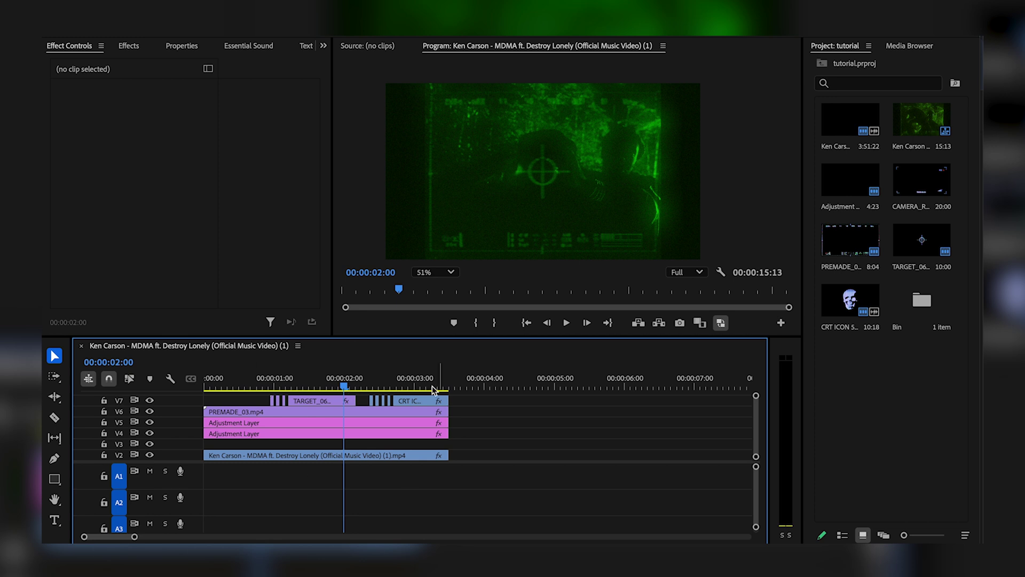
- Delete all overlay and effect clips above the footage and play back the plain clip
scroll(474, 450, down, 1)
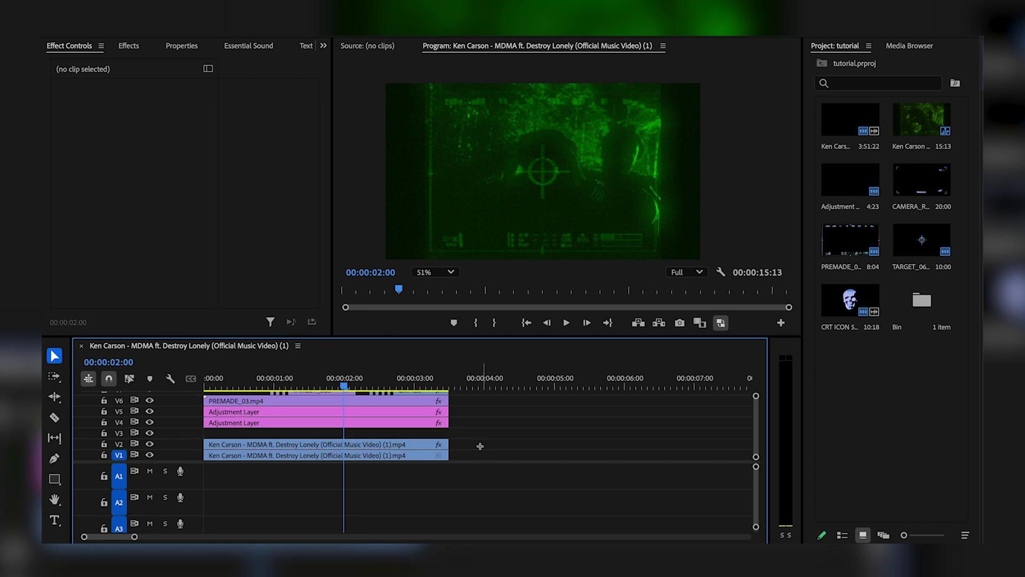
drag(480, 445, 219, 393)
key(Delete)
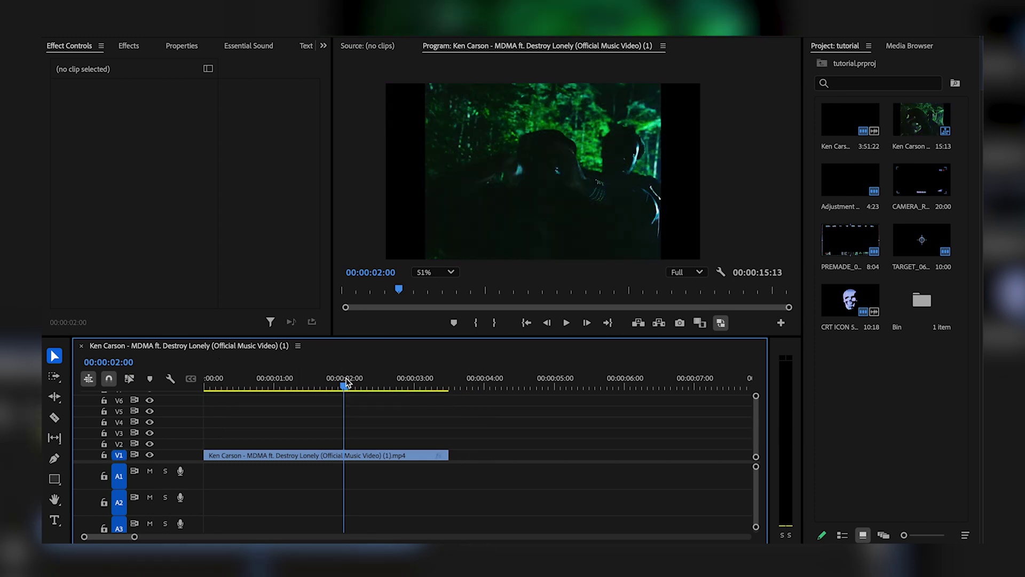
drag(346, 382, 207, 381)
key(space)
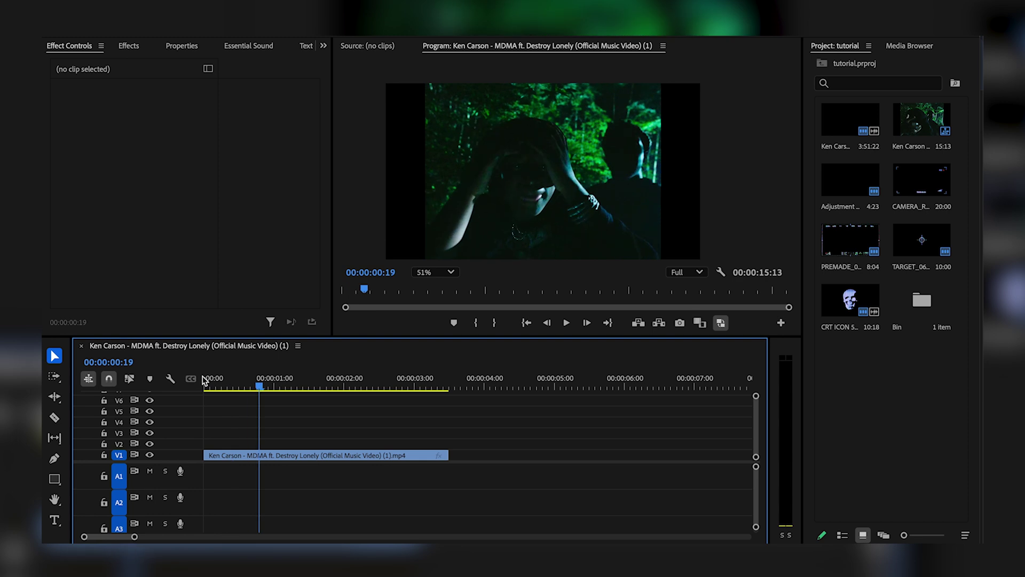
click(205, 379)
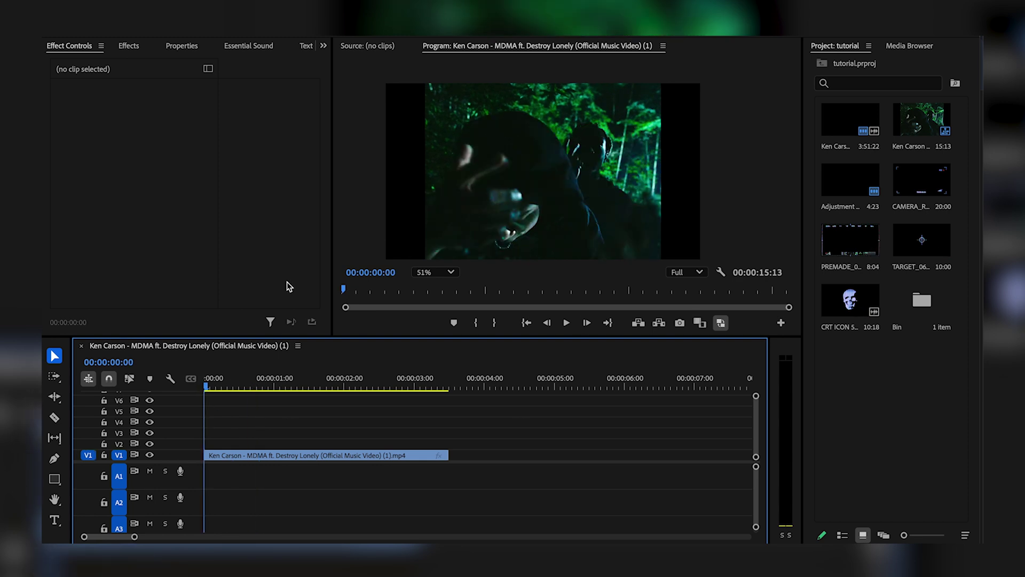
- Create a new adjustment layer on V2 and trim it to end with the footage
right_click(871, 404)
mouse_move(799, 349)
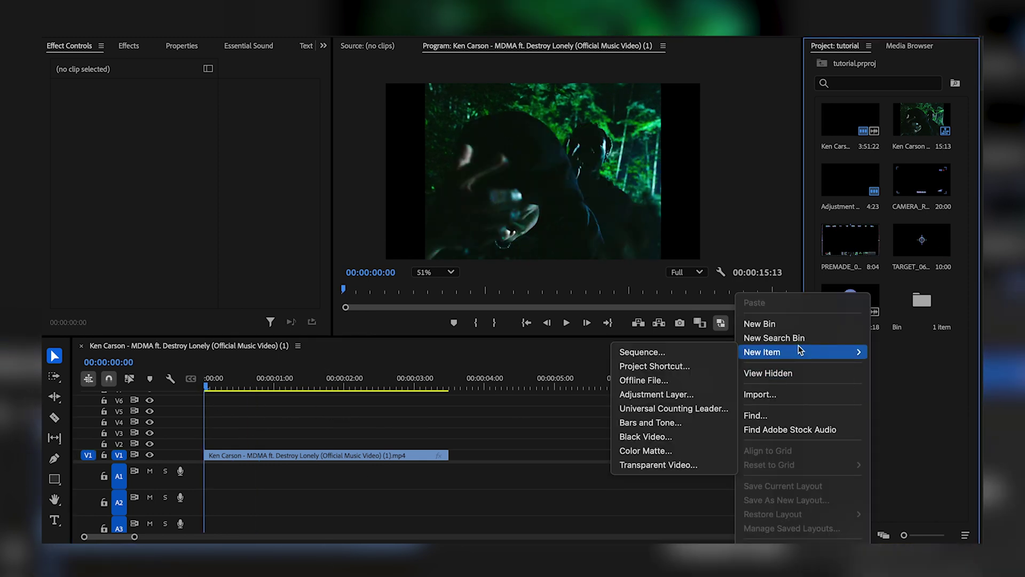
click(645, 395)
key(Return)
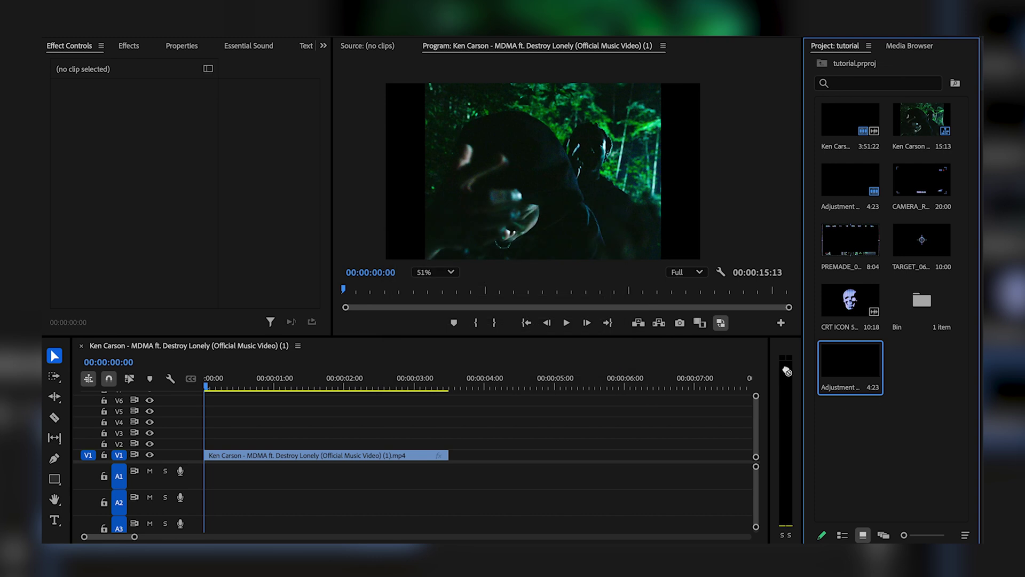
drag(787, 371, 200, 443)
key(c)
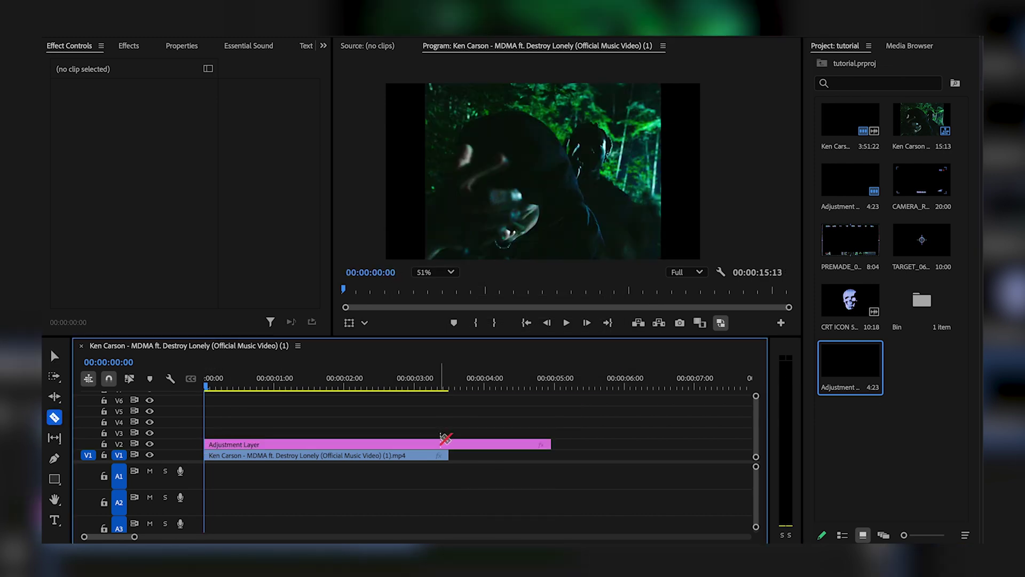
key(Delete)
click(342, 444)
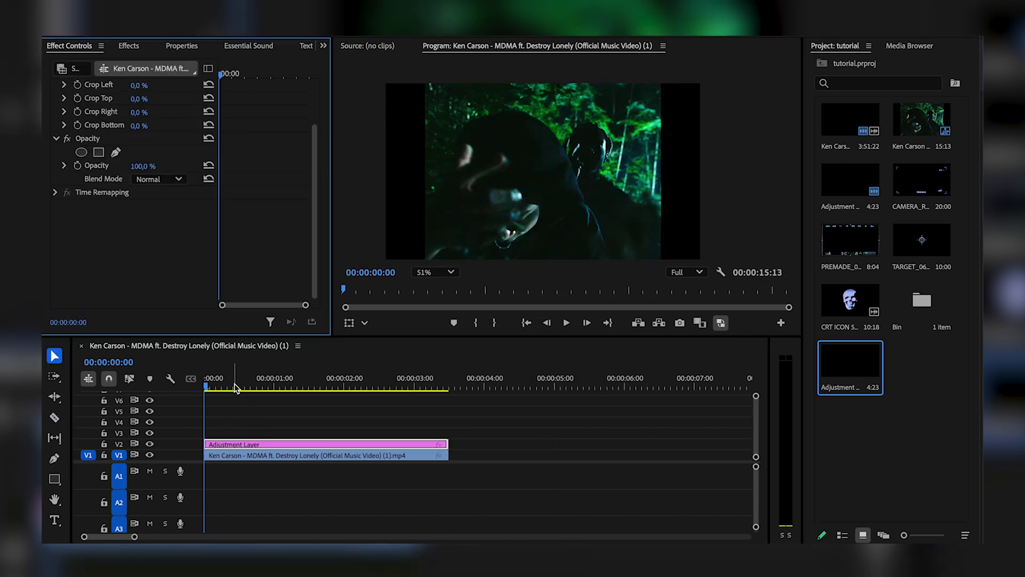
click(129, 45)
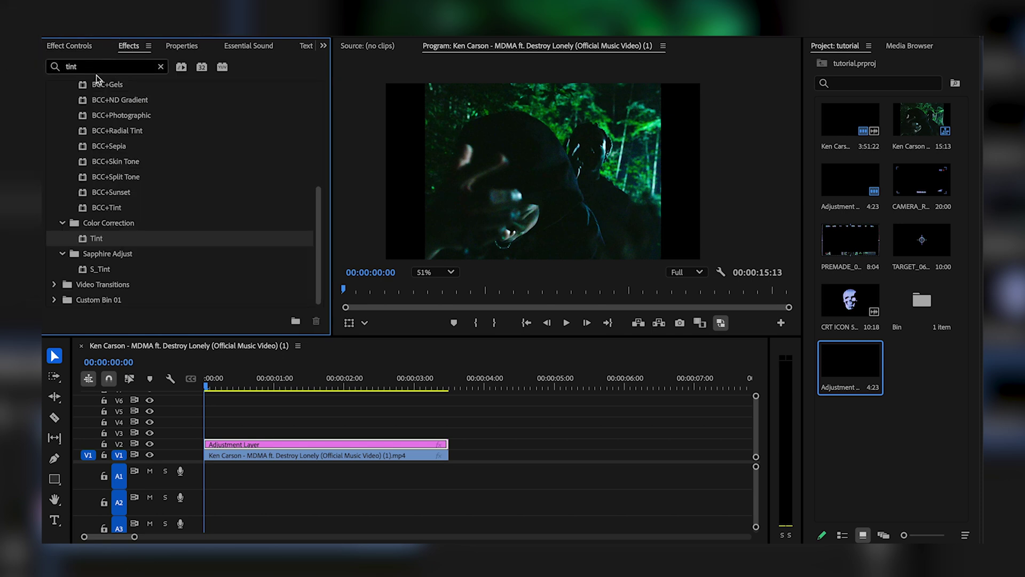
- Apply Tint to the adjustment layer with Map White To set to bright green
drag(285, 420, 283, 445)
click(57, 49)
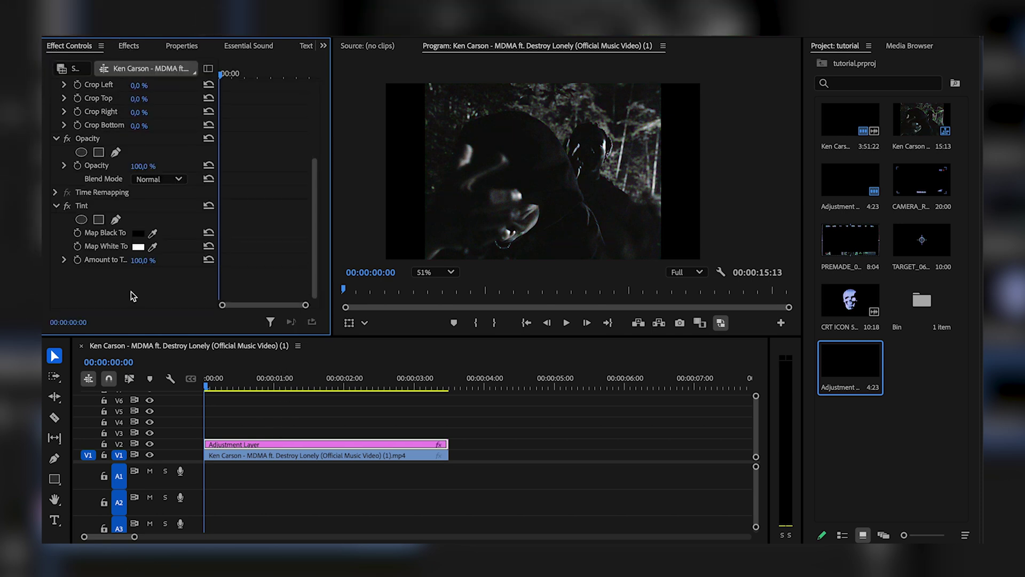
click(138, 247)
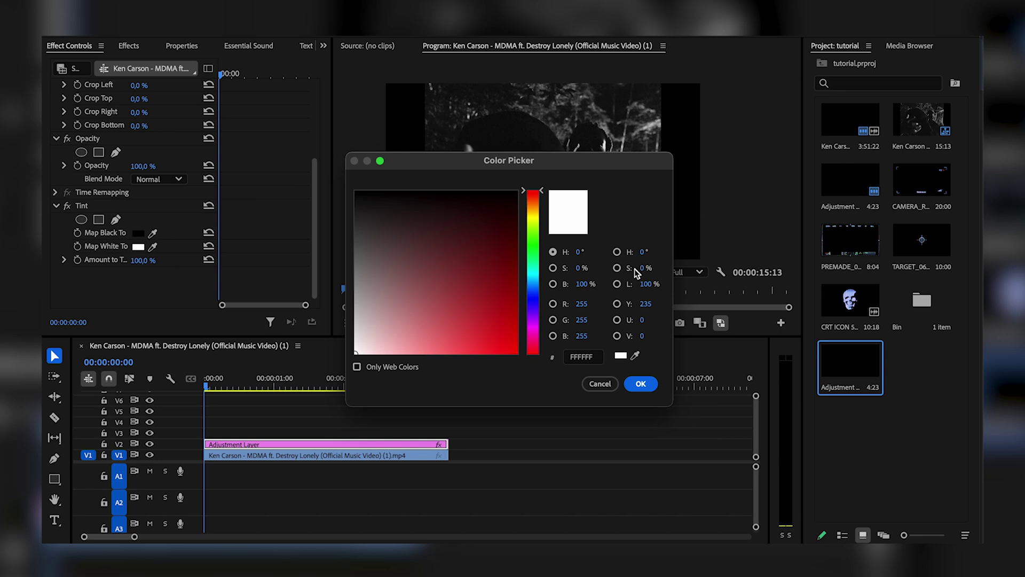
click(533, 238)
click(496, 235)
key(Return)
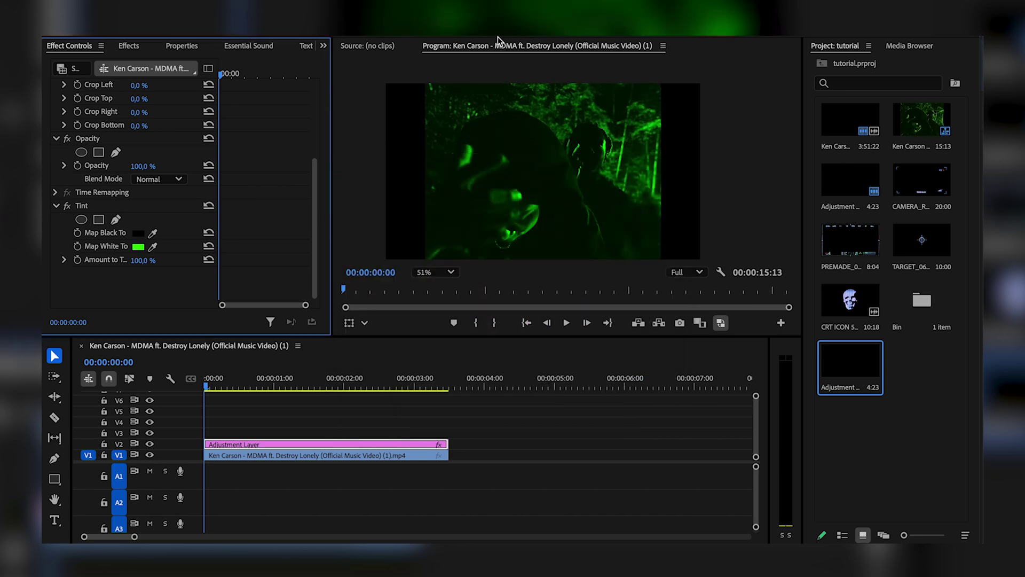
- Add Noise to the adjustment layer with Amount of Noise at 18%
click(128, 46)
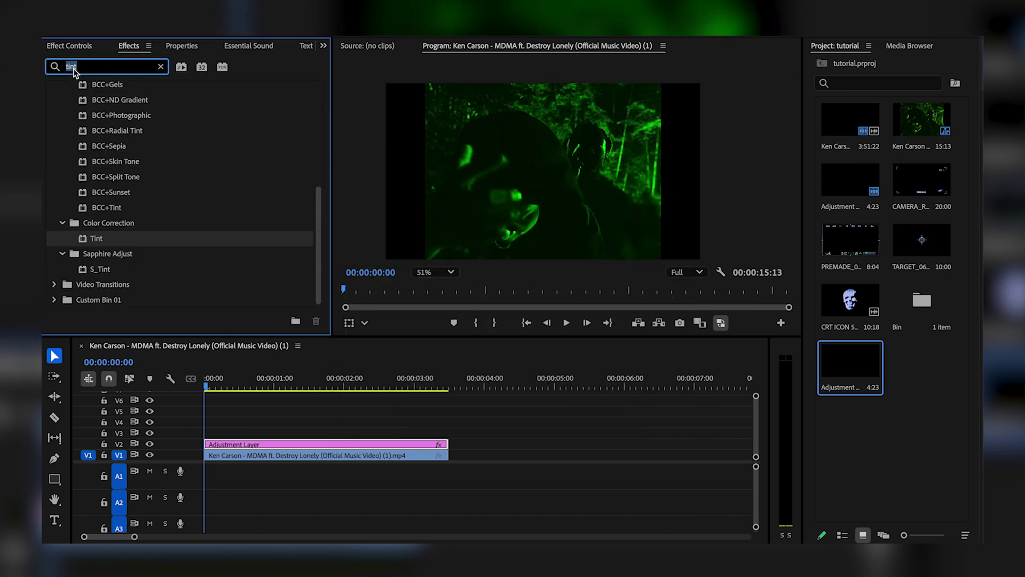
text(noise)
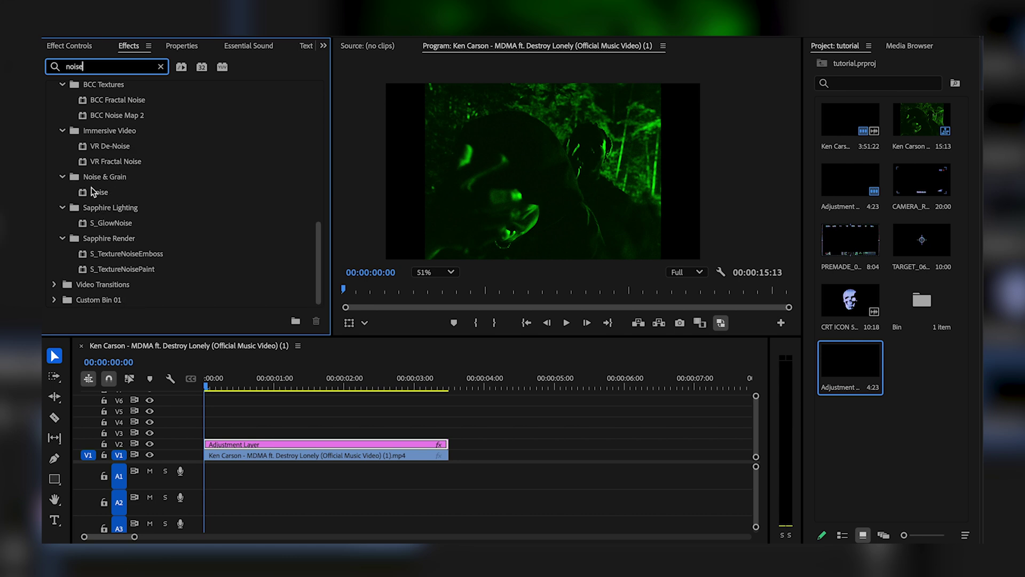
drag(99, 193, 332, 454)
click(80, 46)
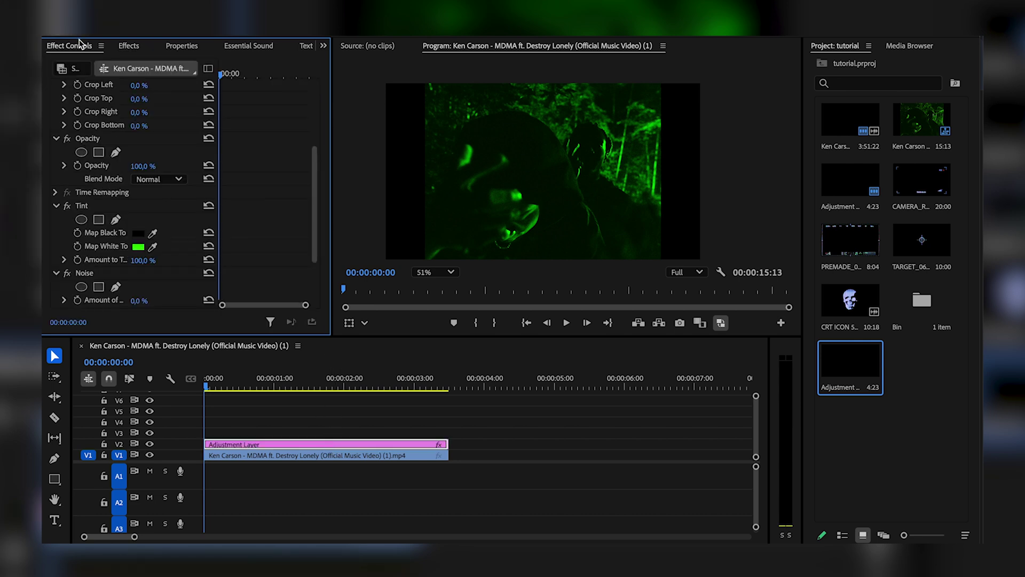
scroll(153, 280, down, 3)
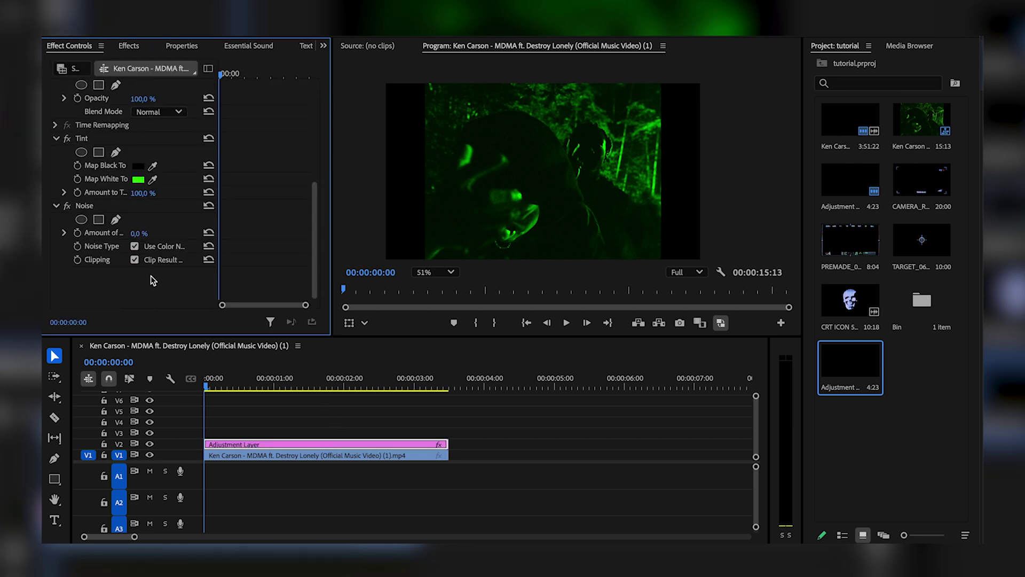
click(139, 234)
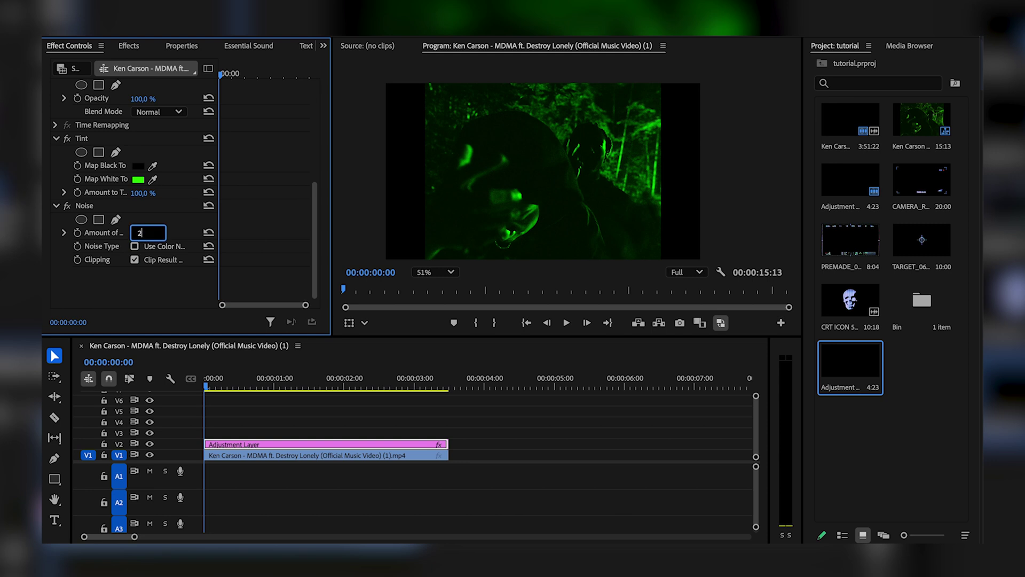
key(Return)
scroll(507, 134, up, 2)
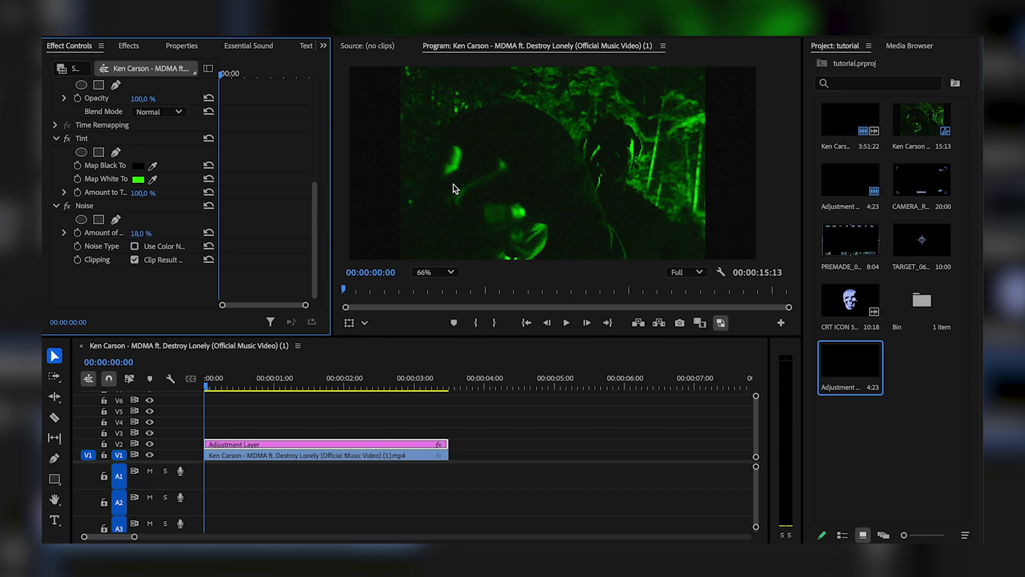
scroll(454, 189, down, 2)
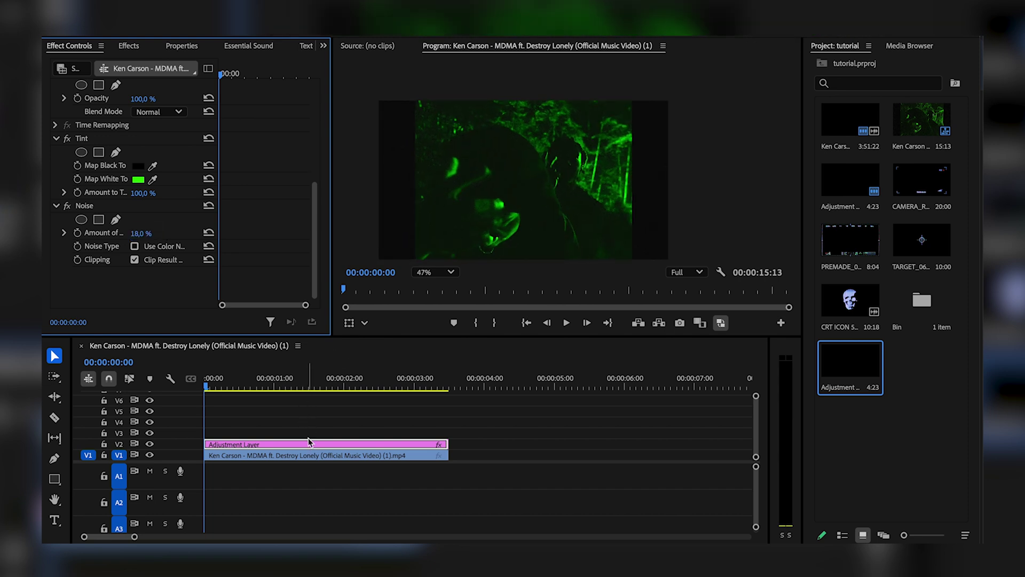
- Move the adjustment layer to V5, duplicate the footage onto V2, and apply Gaussian Blur to the copy
drag(309, 441, 308, 416)
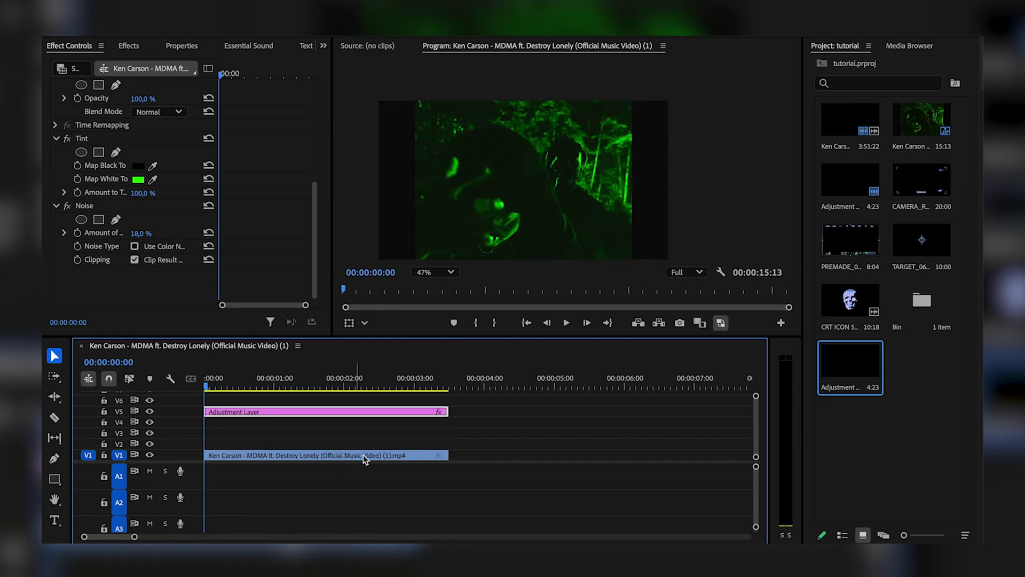
drag(365, 460, 342, 446)
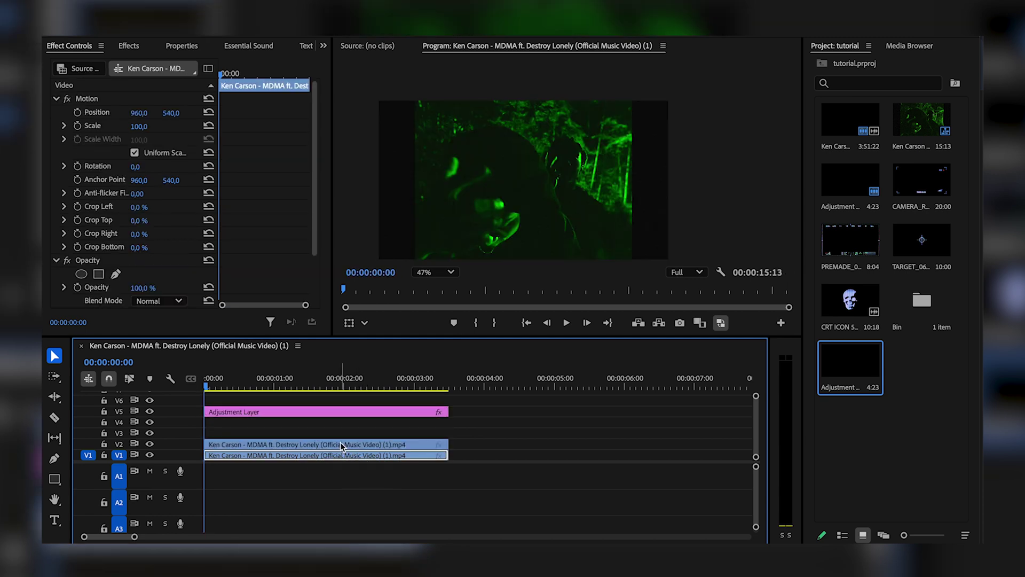
click(129, 46)
click(110, 67)
text(g)
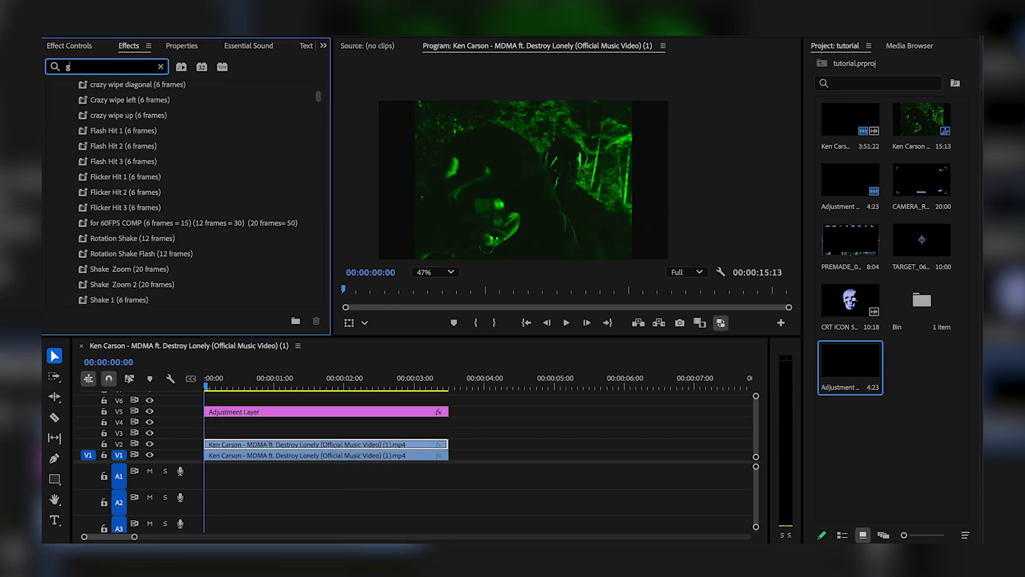
text(aussian)
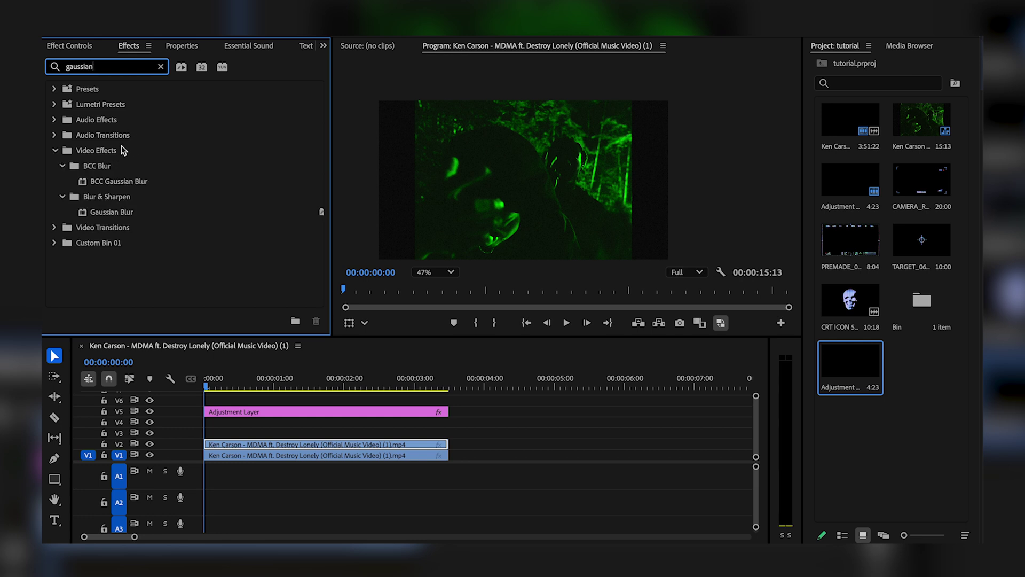
click(112, 213)
drag(250, 395, 262, 446)
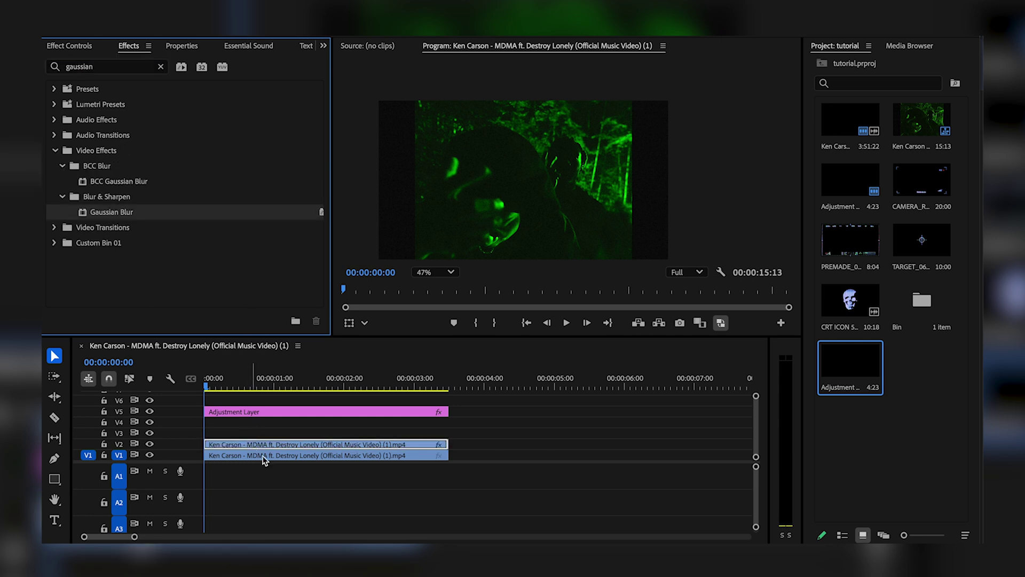
- Set the copy's Blurriness to 25 and blend mode to Screen, then preview the glow
click(54, 47)
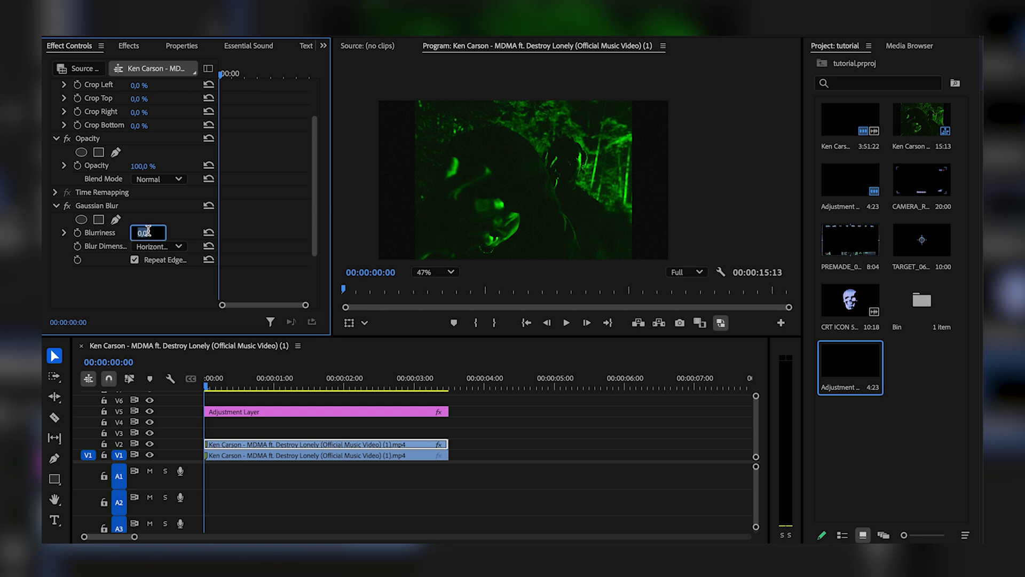
text(25)
key(Return)
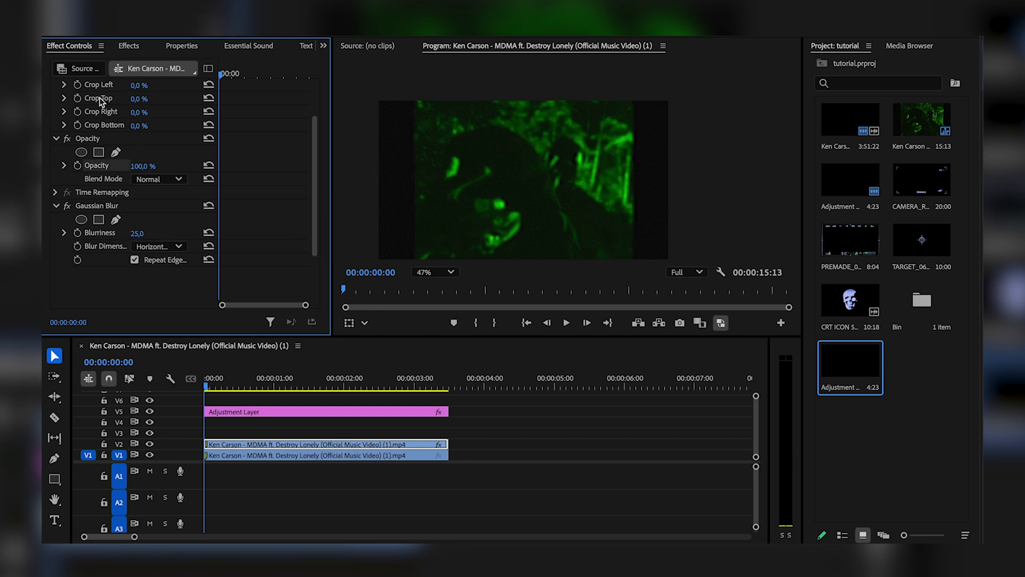
click(159, 178)
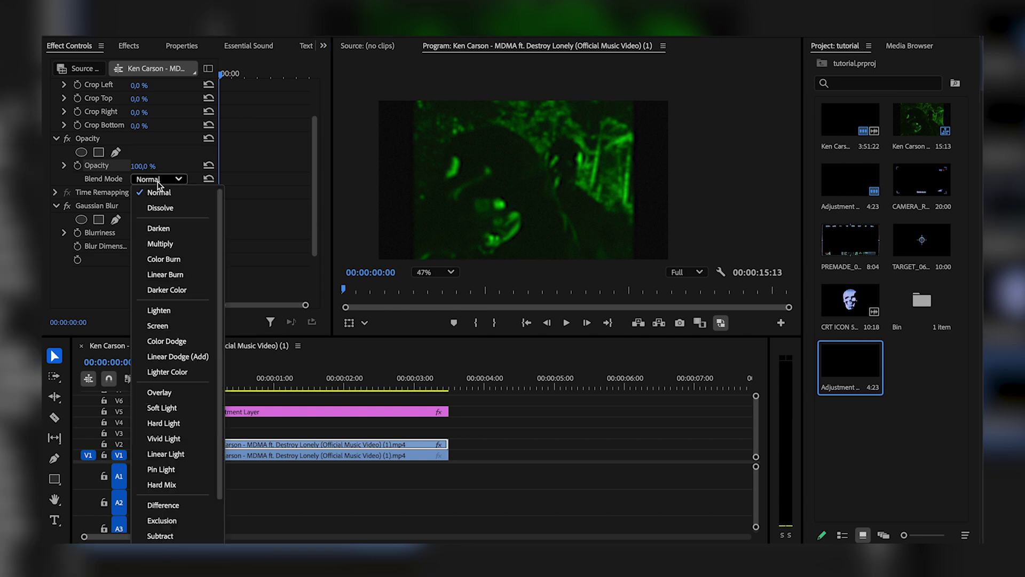
click(184, 330)
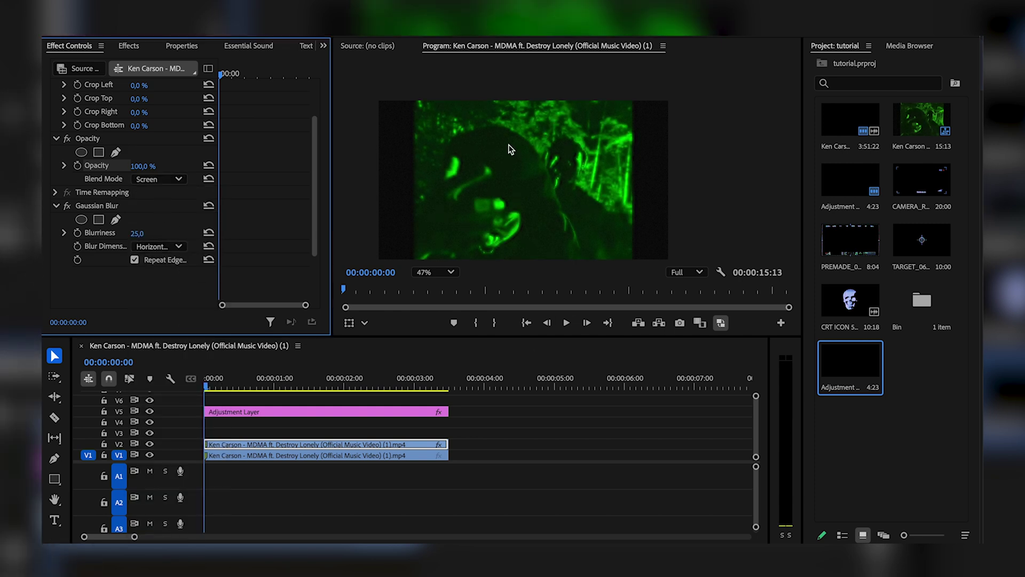
key(space)
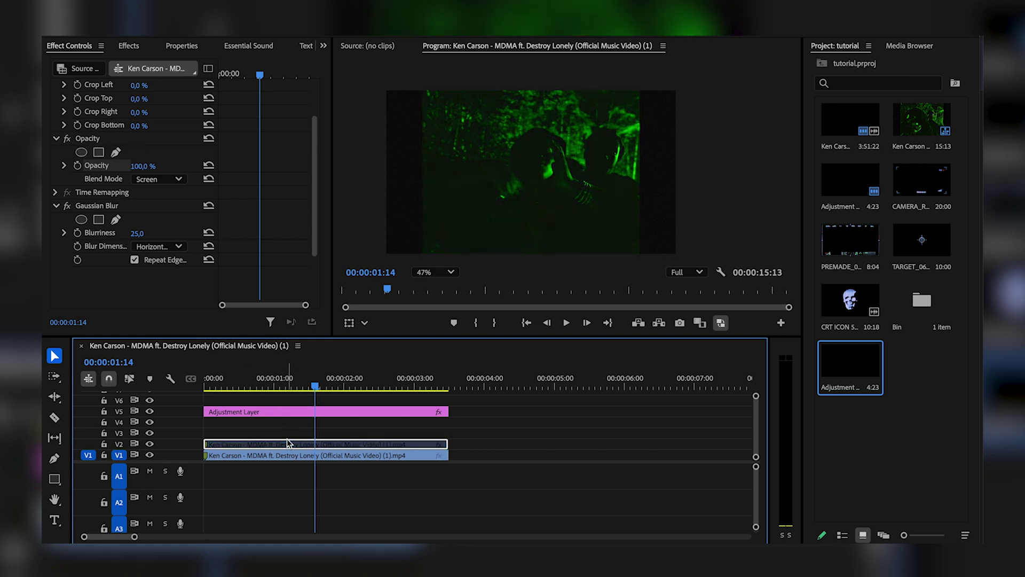
drag(308, 395, 242, 401)
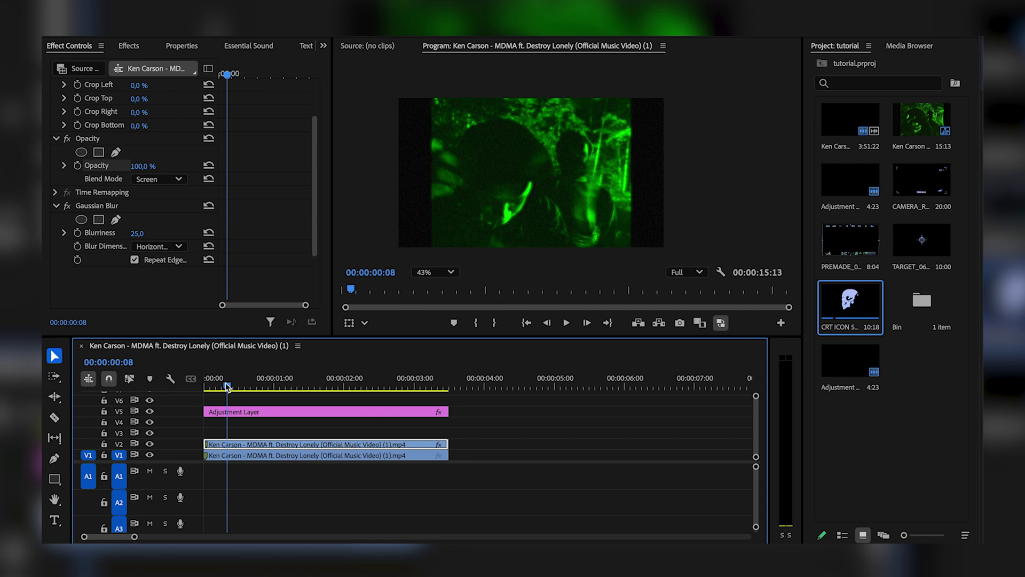
drag(225, 382, 254, 388)
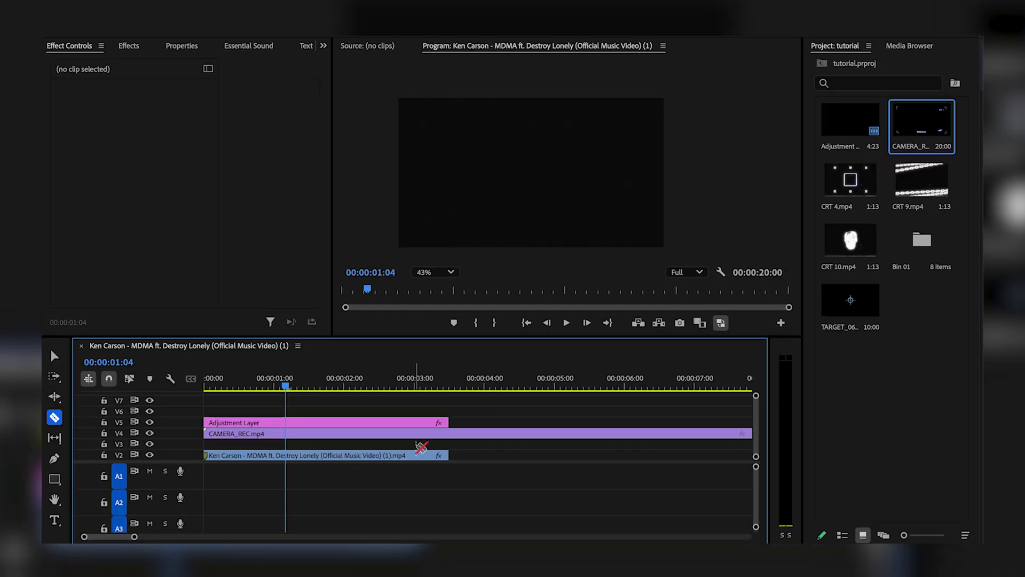
- Delete the leftover CAMERA_REC tail and set the trimmed overlay's blend mode to Screen
key(v)
click(484, 435)
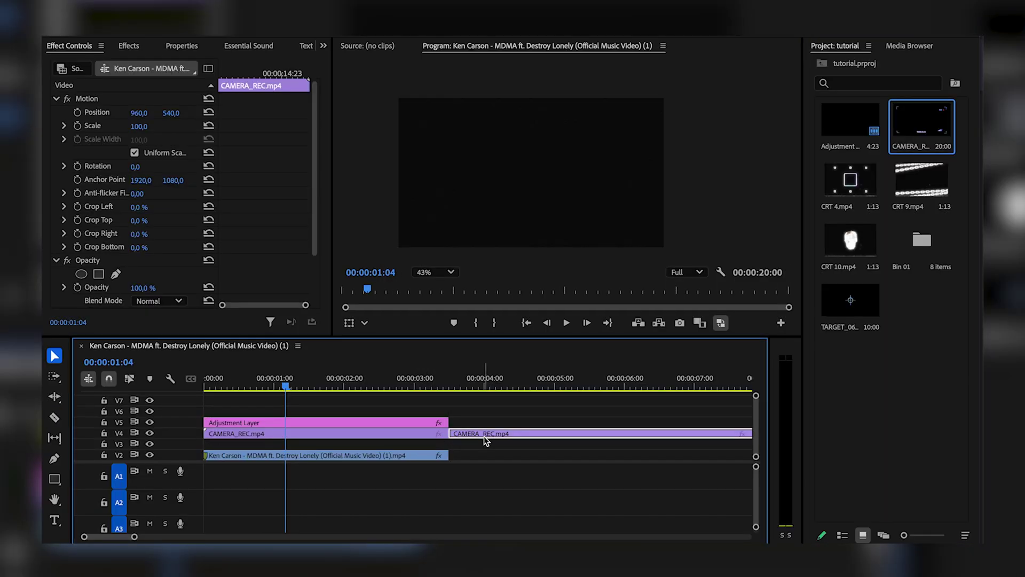
key(Delete)
click(323, 385)
drag(327, 387, 320, 387)
click(315, 433)
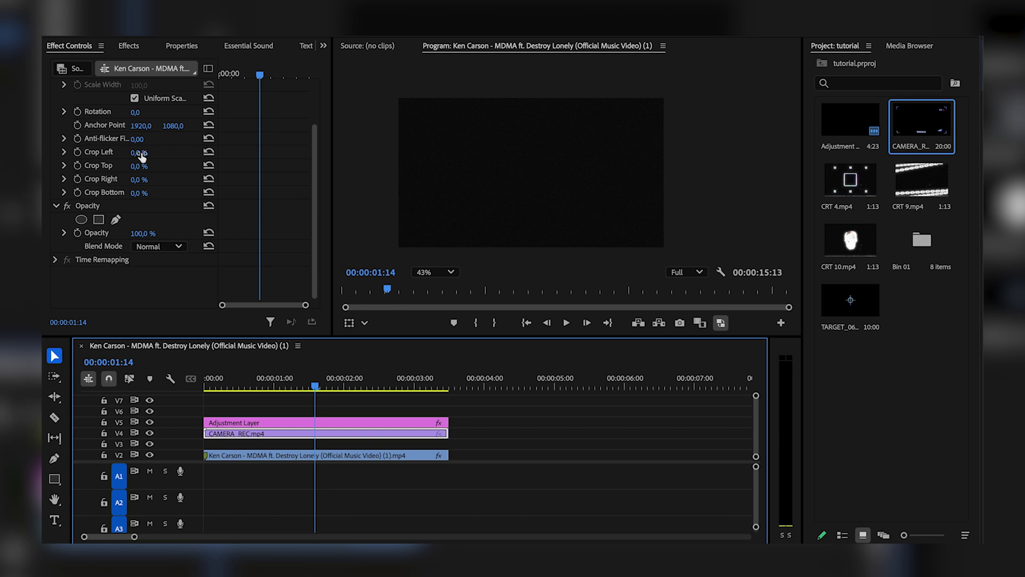
click(154, 251)
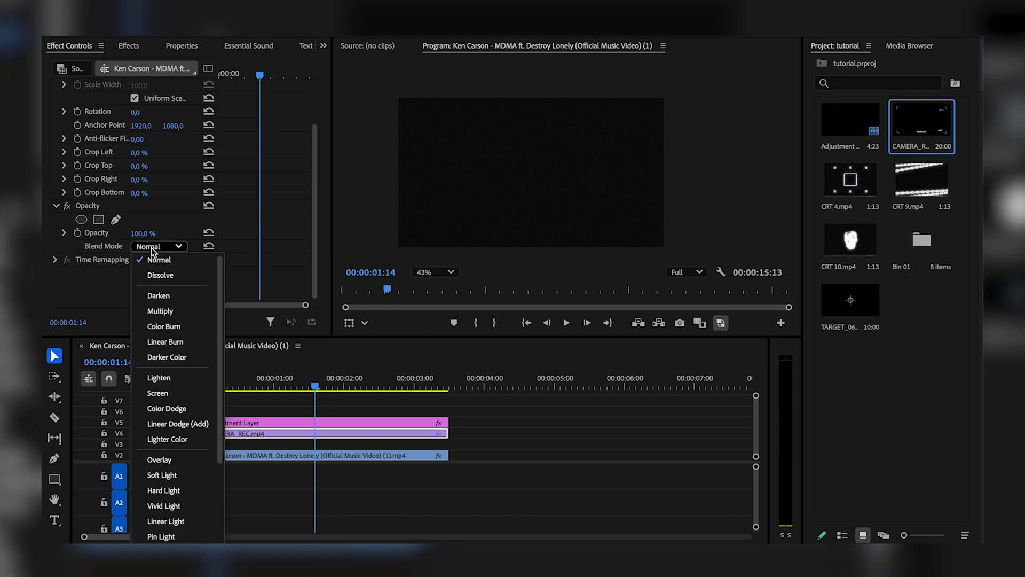
click(155, 393)
scroll(101, 184, up, 2)
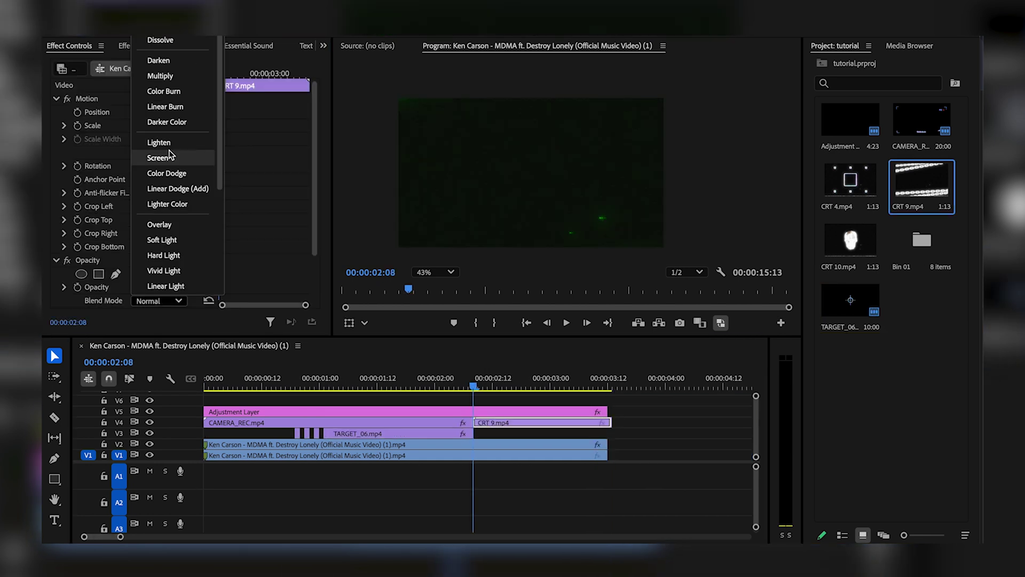
- Set the CRT 9 overlay's blend mode to Screen and replay the opening to preview
click(170, 157)
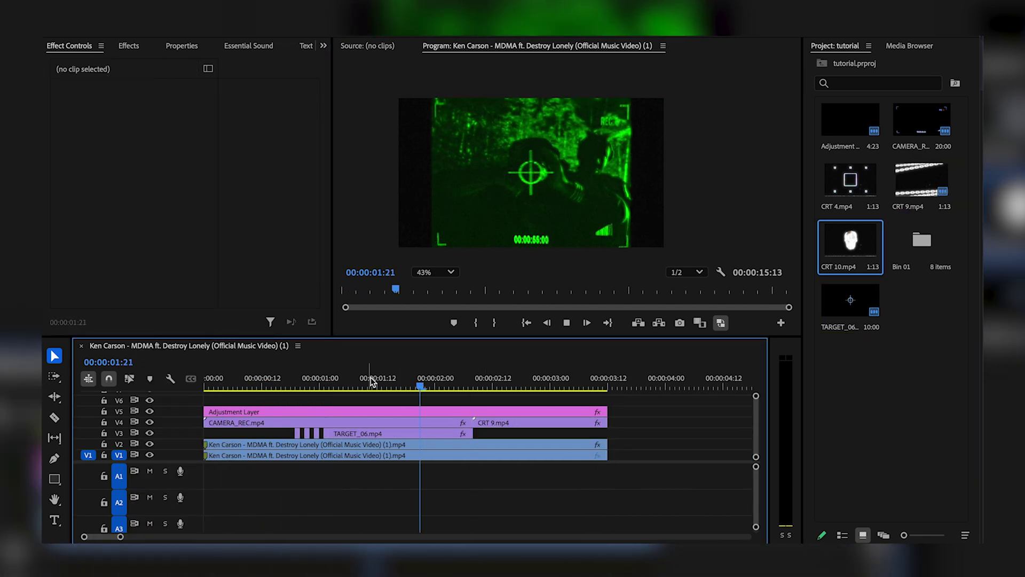
click(252, 380)
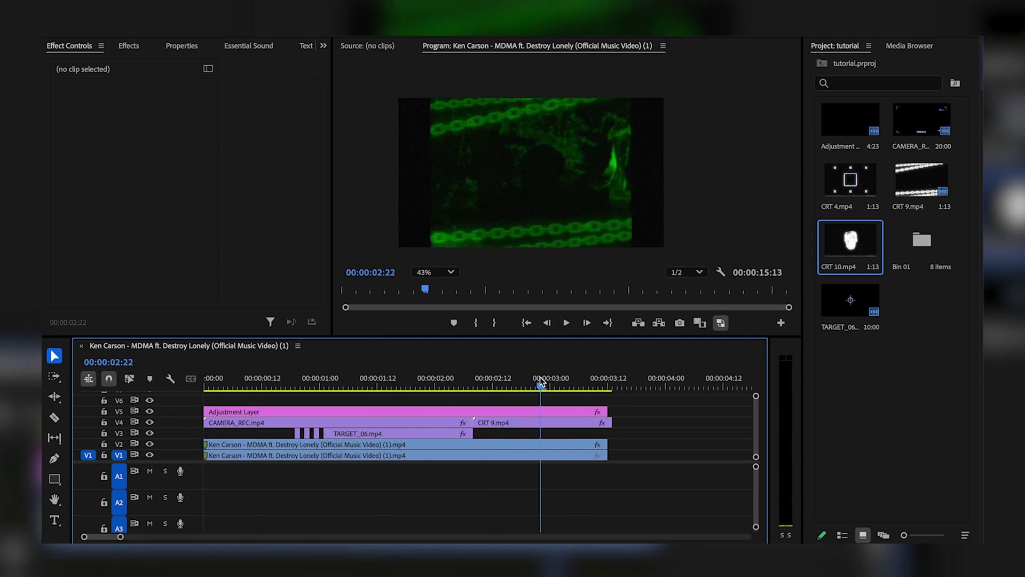
click(233, 389)
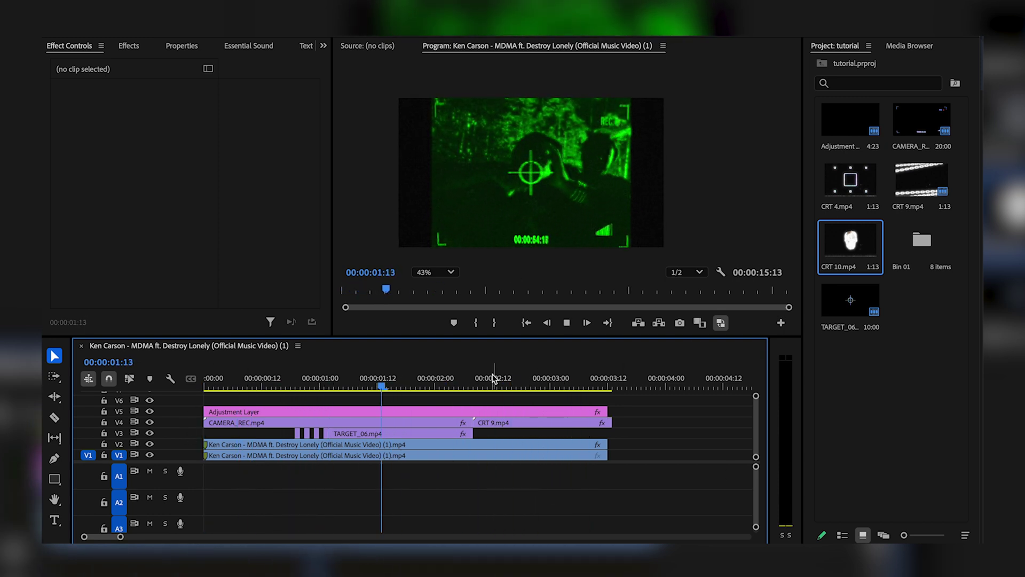
click(230, 381)
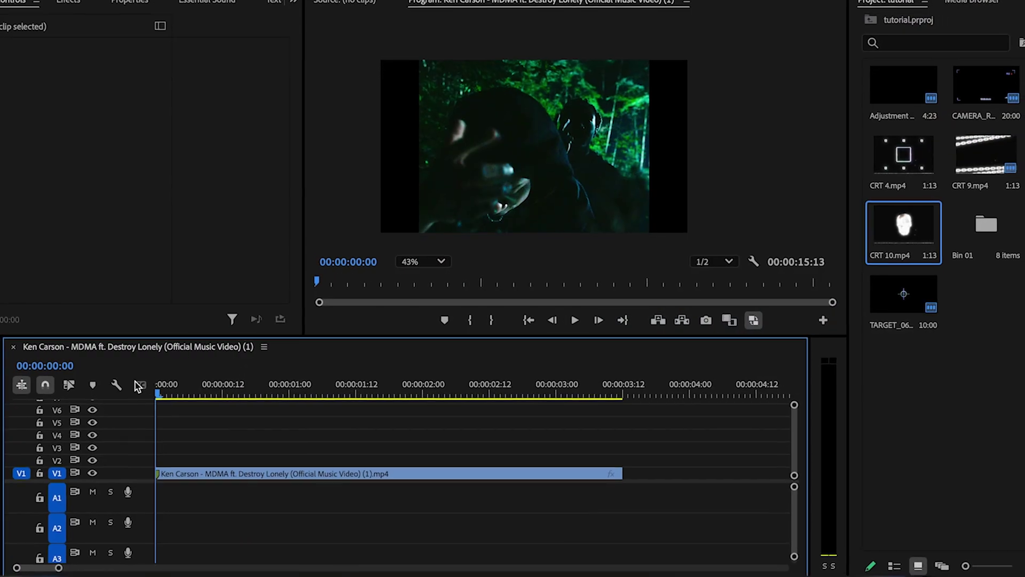
- Place an adjustment layer above the video clip and split it at the video's end
click(234, 380)
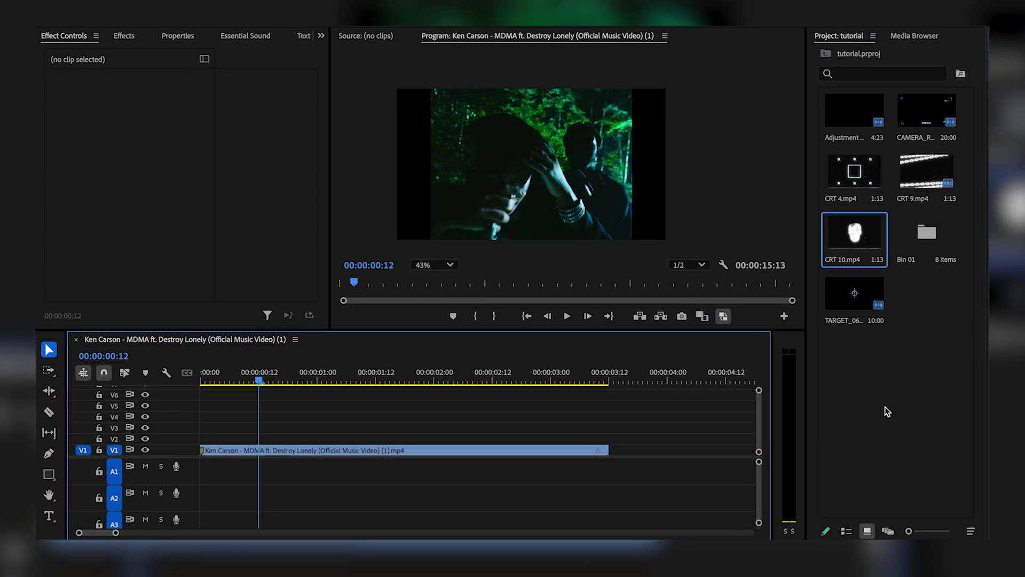
drag(857, 100, 197, 434)
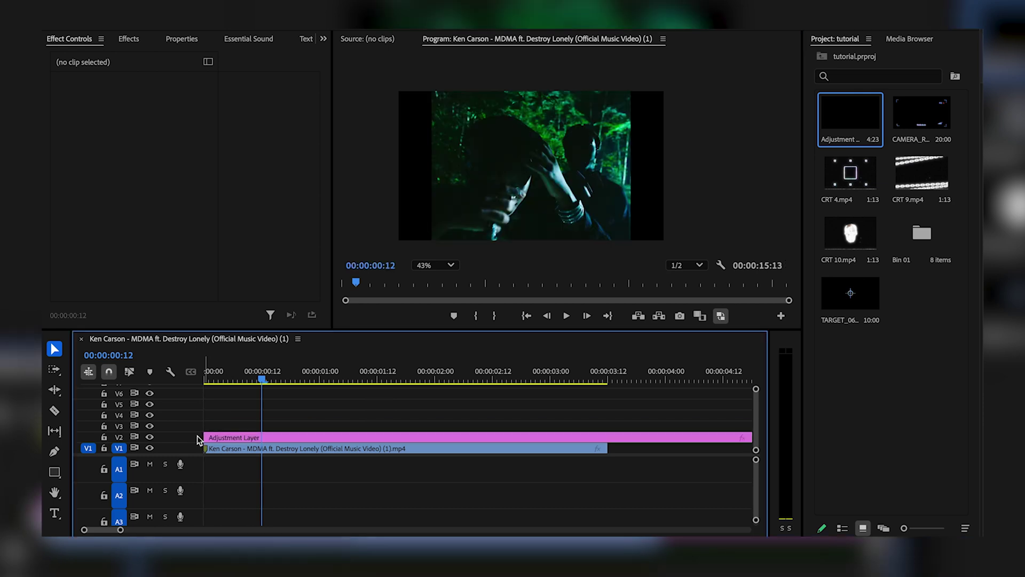
key(c)
click(609, 438)
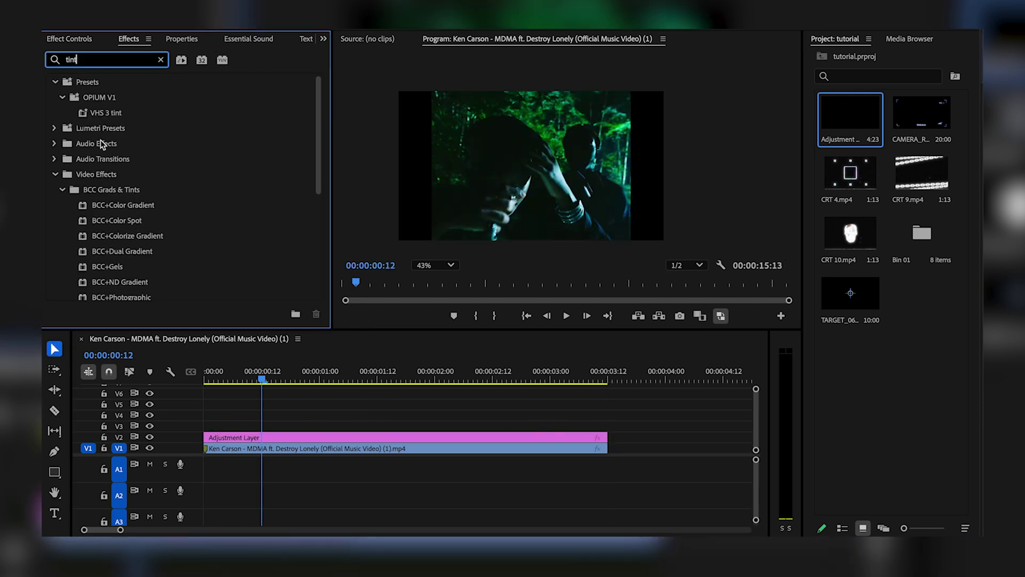
scroll(107, 176, down, 5)
- Apply Tint to the adjustment layer with white mapped to green
drag(89, 238, 286, 438)
click(94, 39)
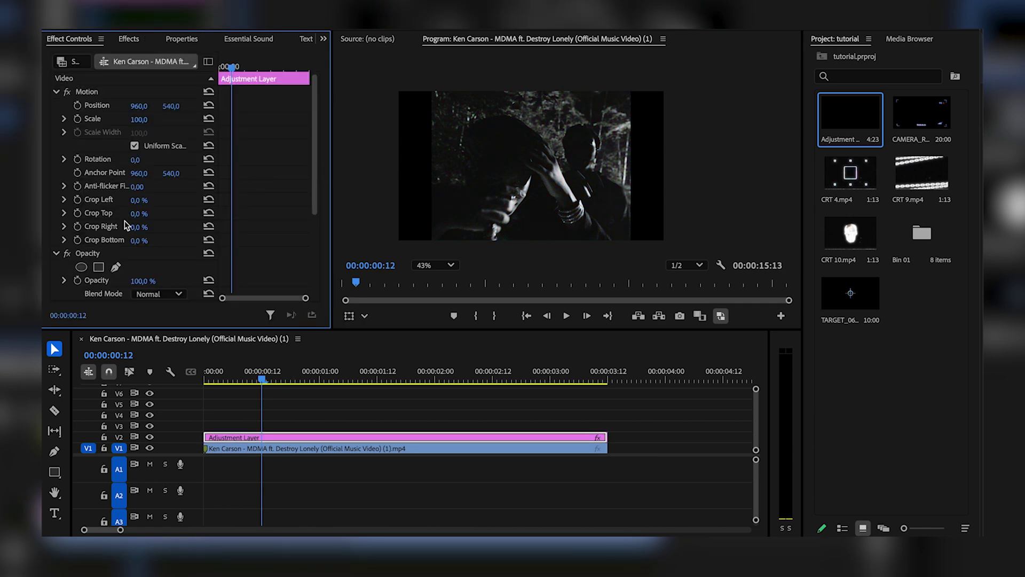
scroll(133, 186, down, 5)
click(142, 238)
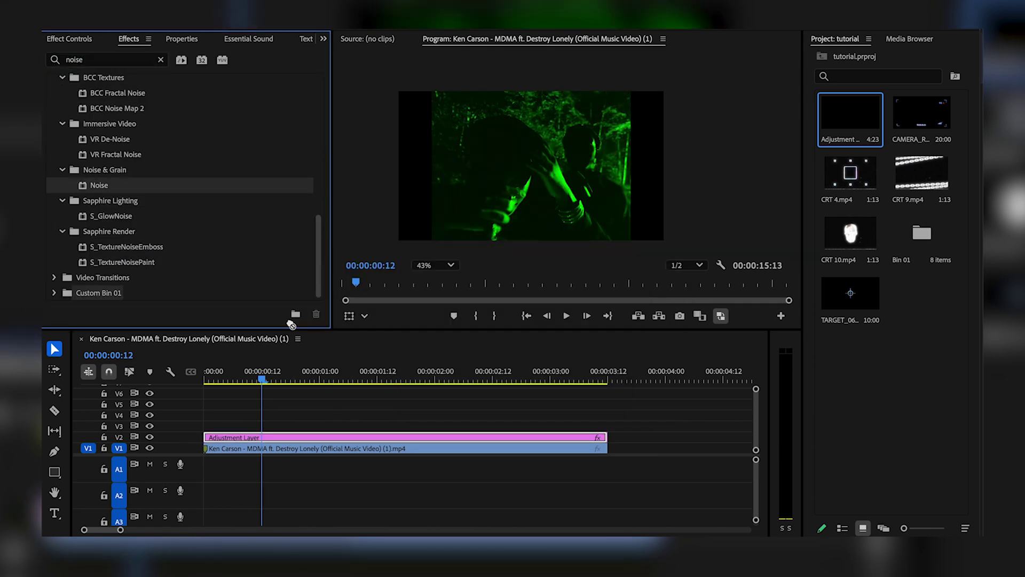
- Apply Noise to the adjustment layer with a 17% amount
drag(291, 324, 288, 437)
click(148, 172)
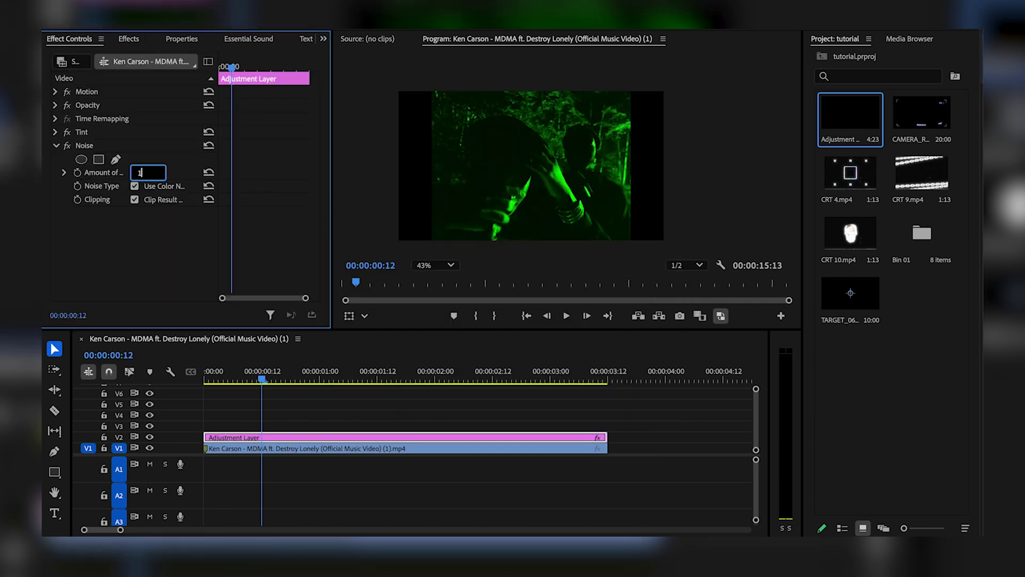
key(Return)
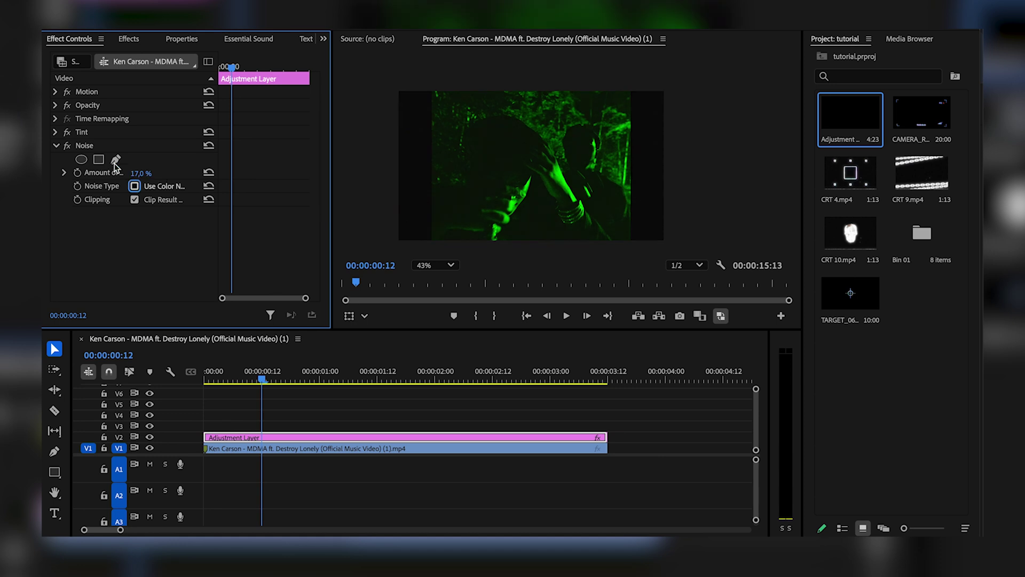
click(56, 146)
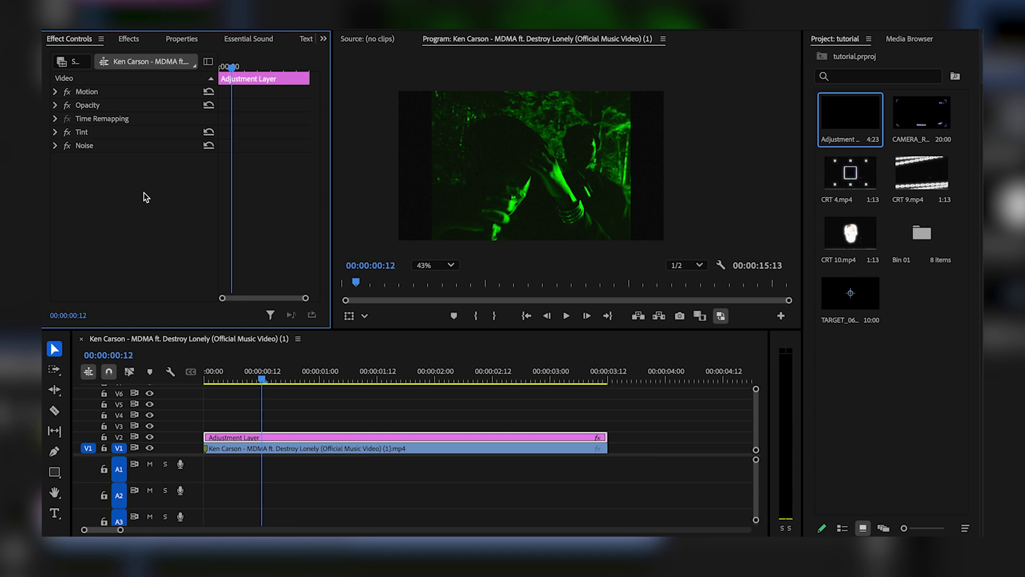
click(130, 39)
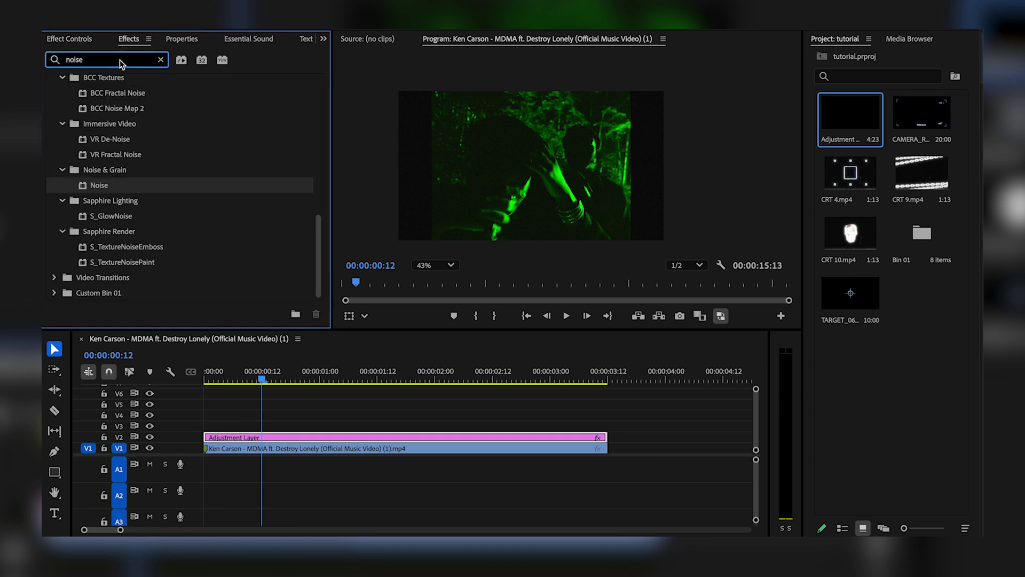
- Apply the CRT 2 preset to the adjustment layer
text(CRT 2)
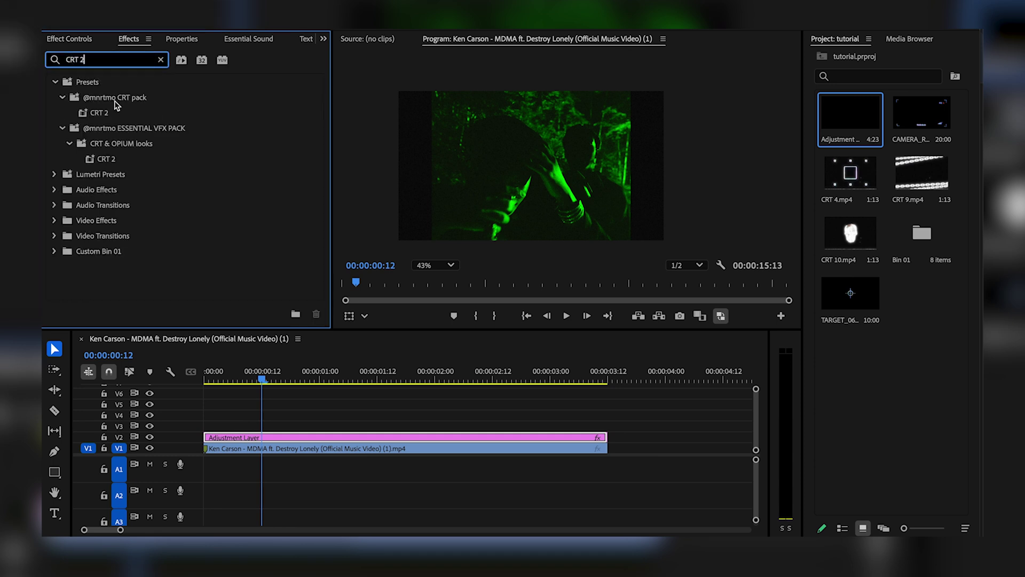
drag(86, 115, 235, 440)
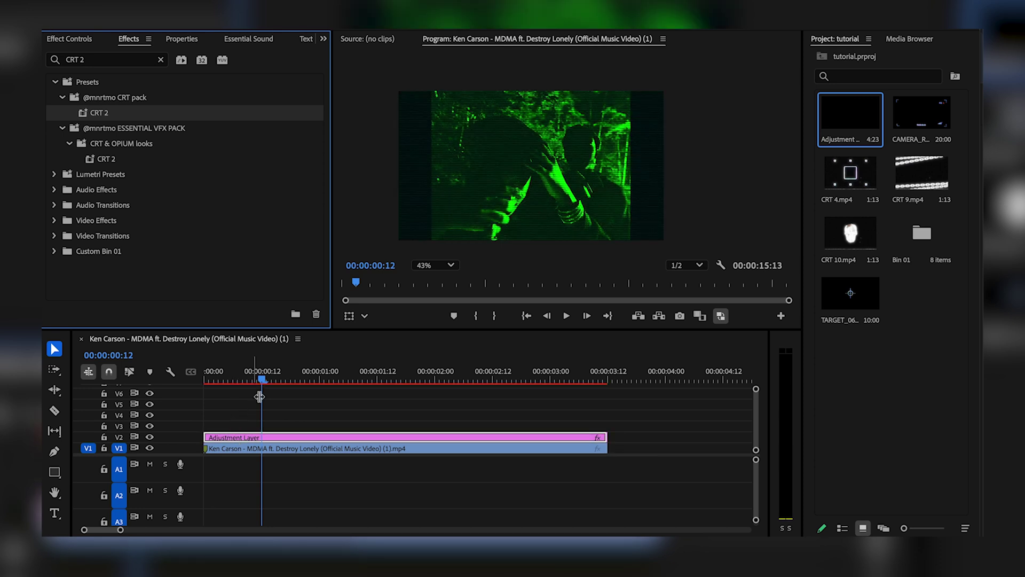
scroll(493, 139, up, 1)
scroll(502, 156, up, 1)
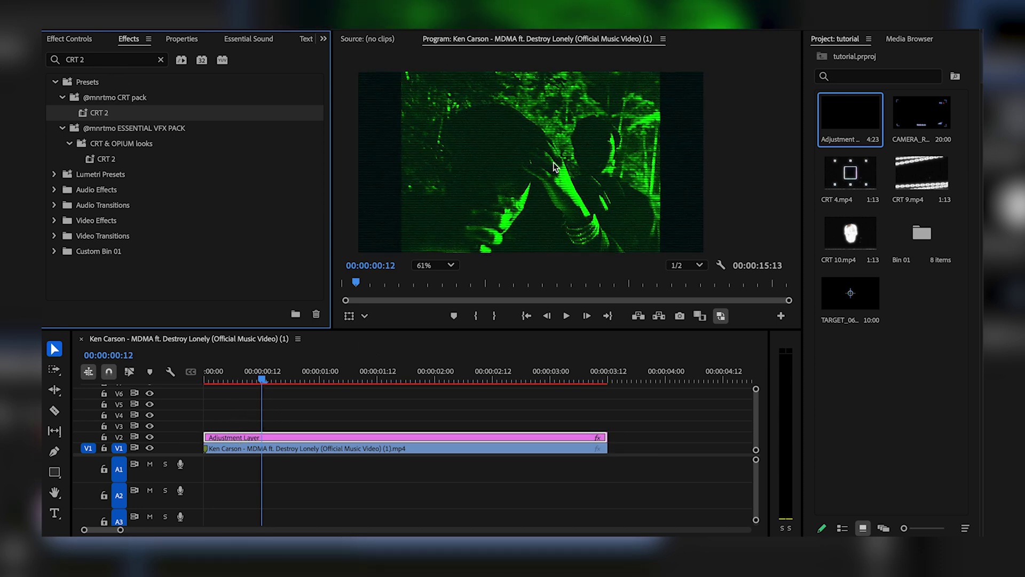
- Set playback resolution to Full and duplicate the footage onto V2
click(683, 264)
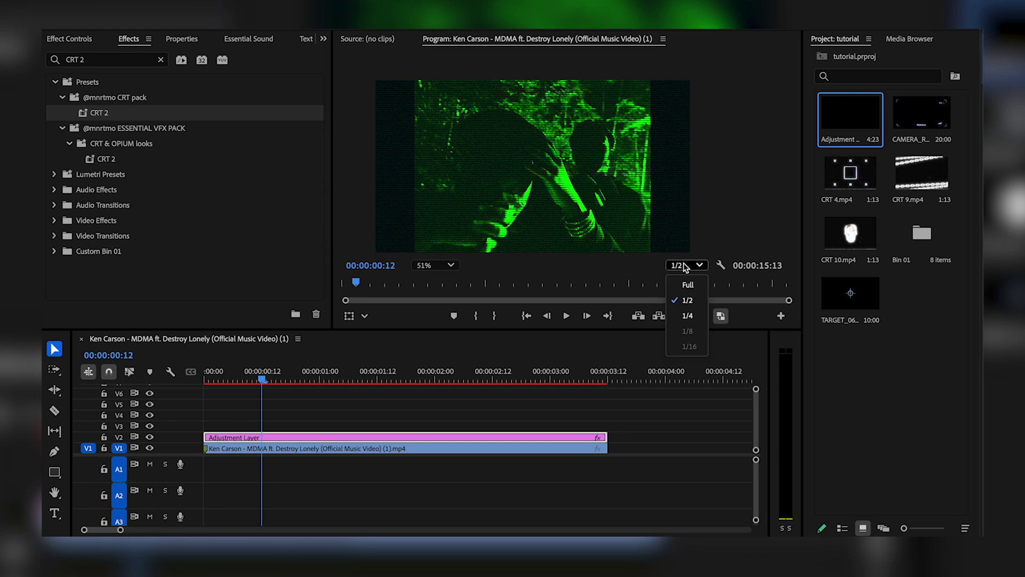
click(684, 283)
scroll(494, 192, up, 3)
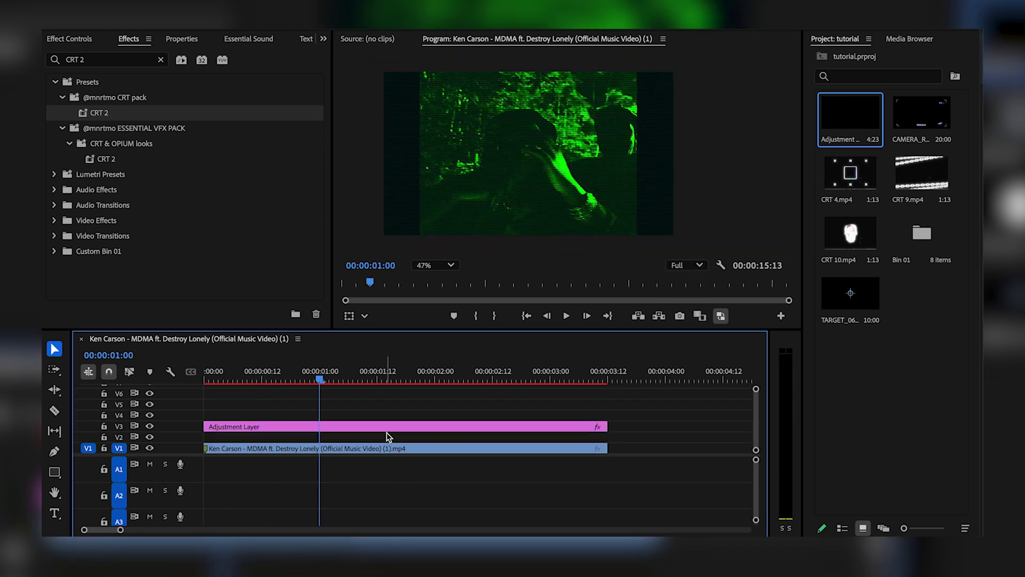
drag(443, 450, 443, 438)
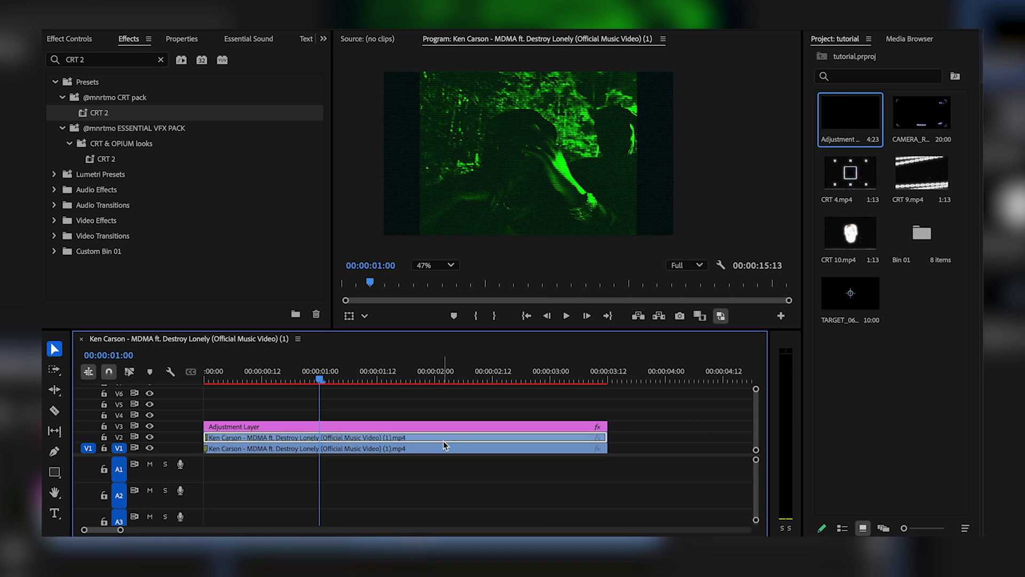
- Apply Gaussian Blur to the V2 copy and inspect frames at 00:00:01:21 and 00:00:02:21
click(85, 60)
text(gaussian)
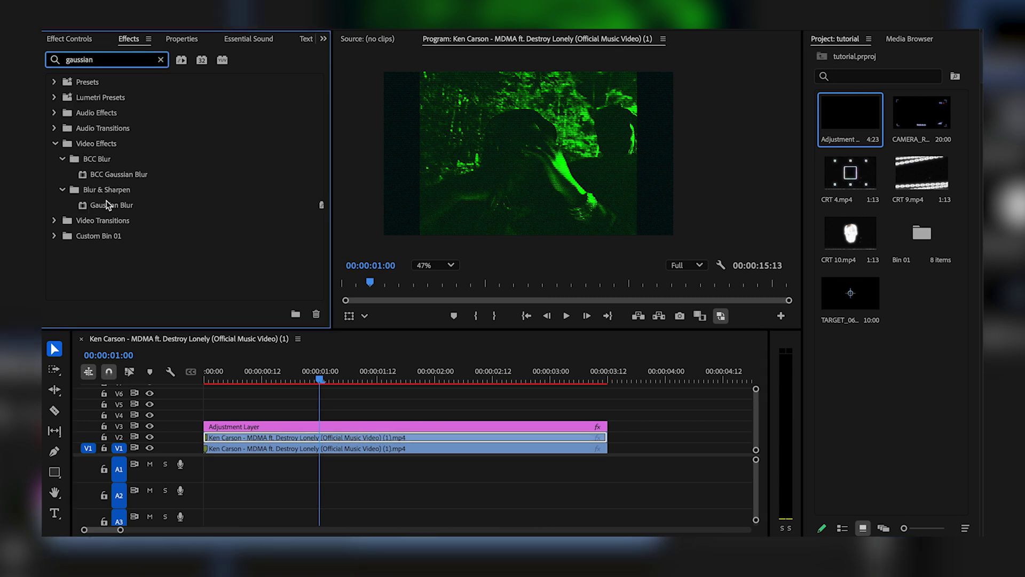
drag(109, 205, 320, 438)
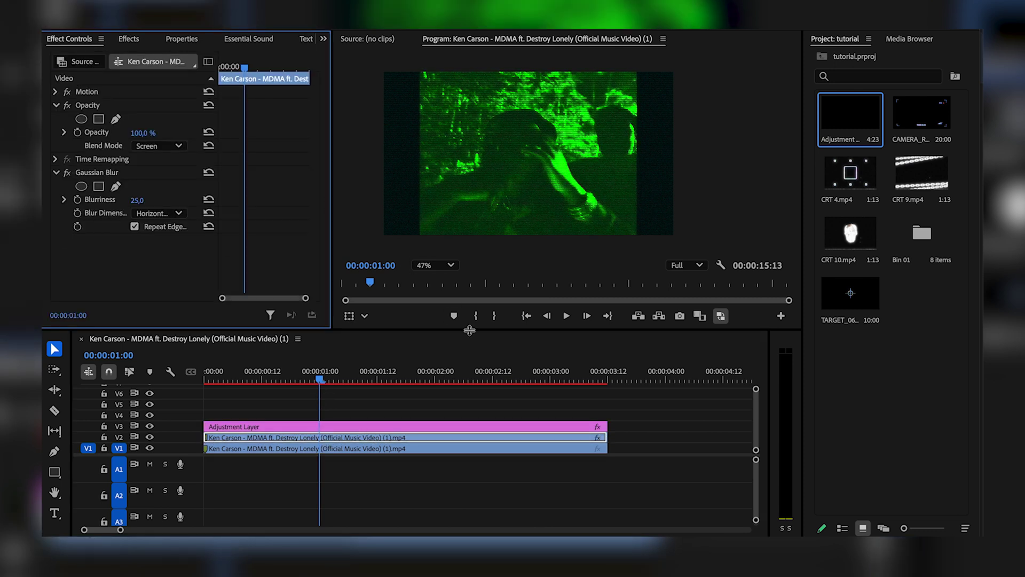
click(422, 369)
click(535, 370)
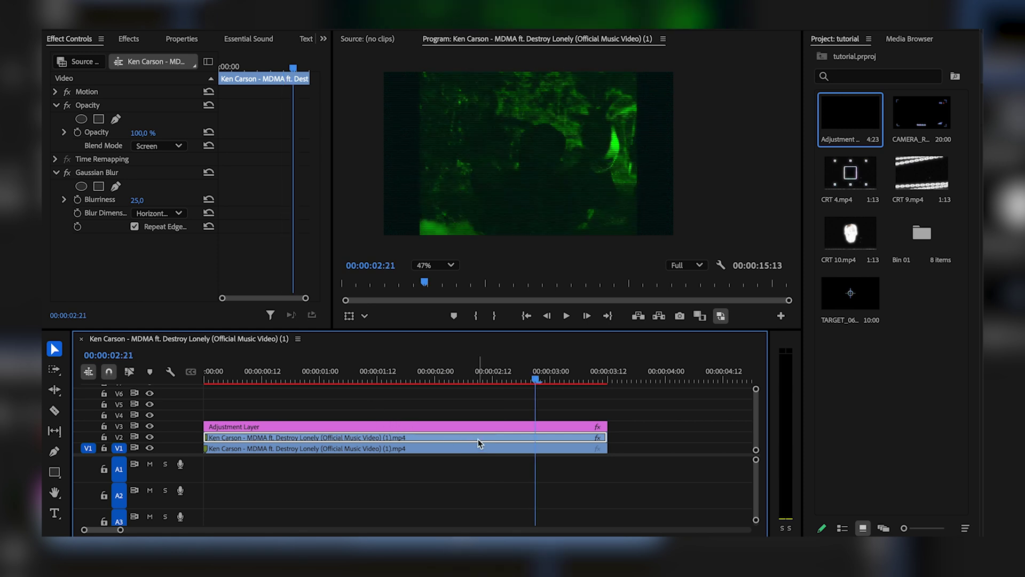
- Disable the blurred copy with Shift+E and play from the start to compare
key(shift+e)
key(Home)
key(space)
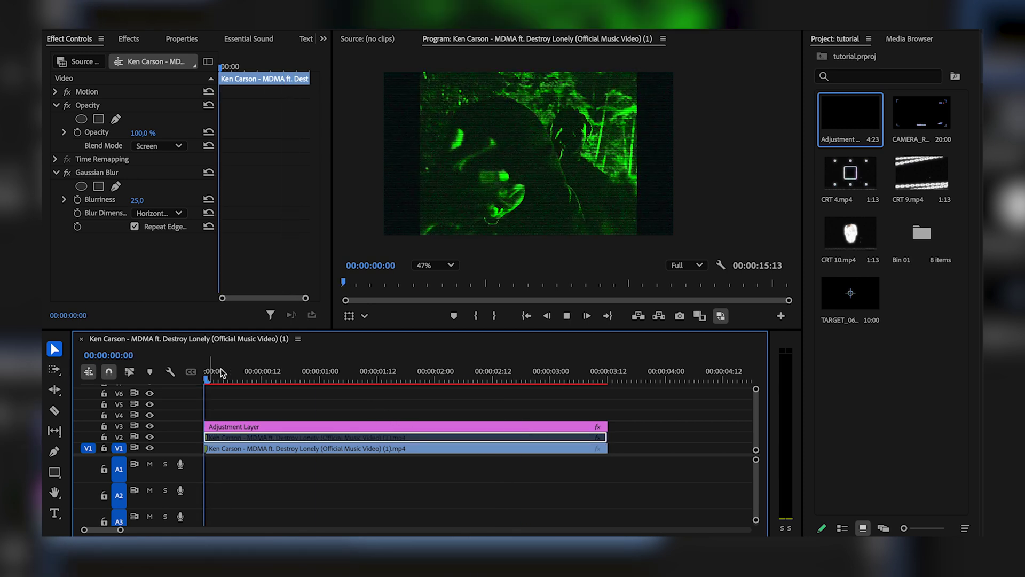
key(space)
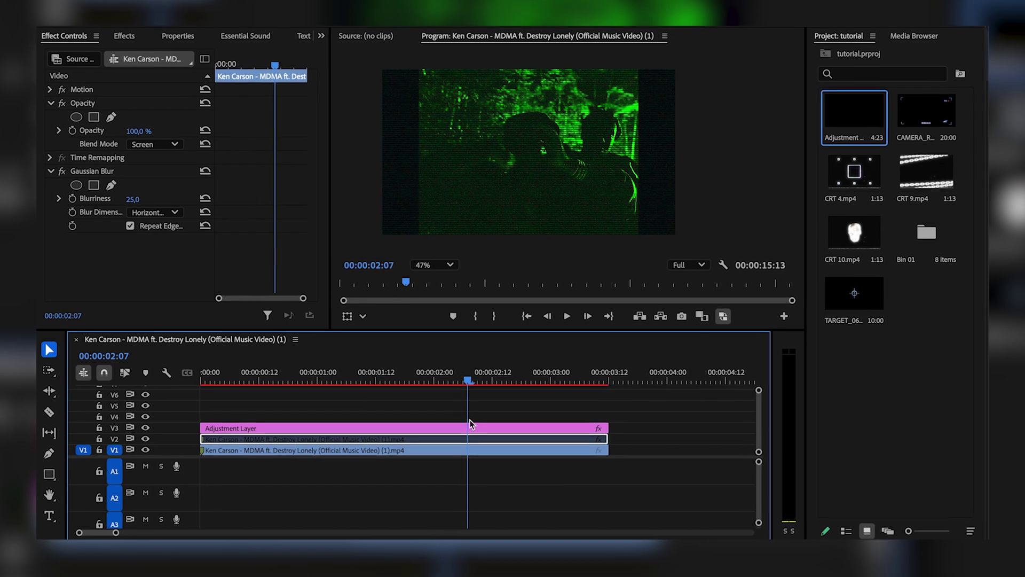
drag(469, 421, 308, 432)
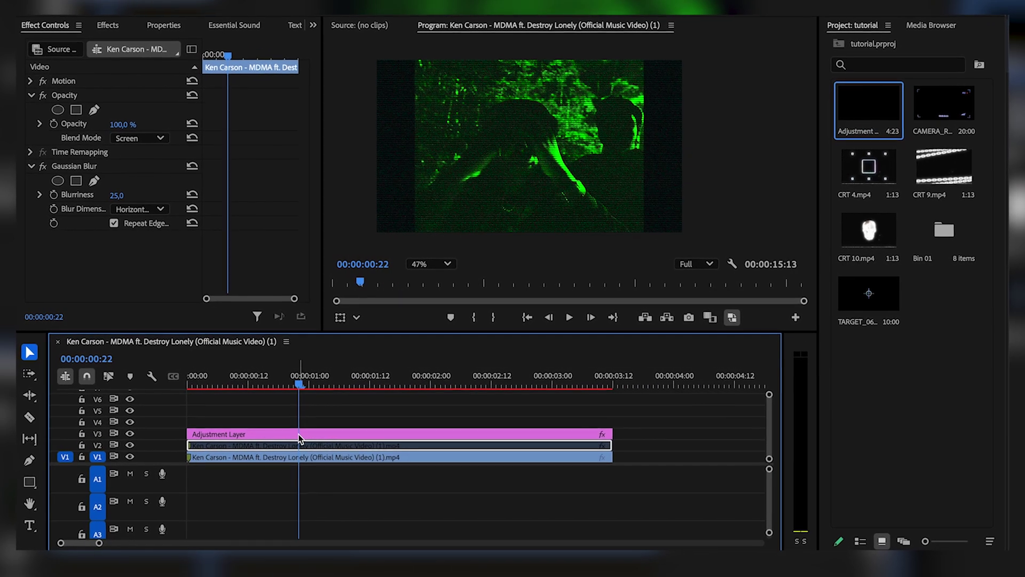